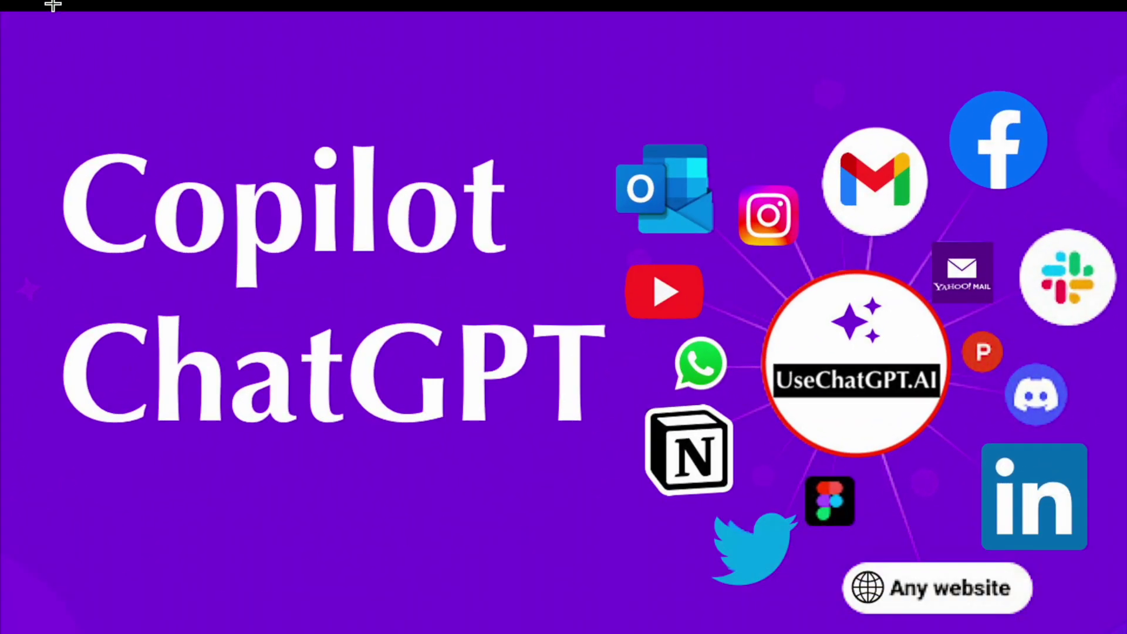
- Exit the full-screen image preview and return to Chrome showing the Research Rocks YouTube channel
click(53, 5)
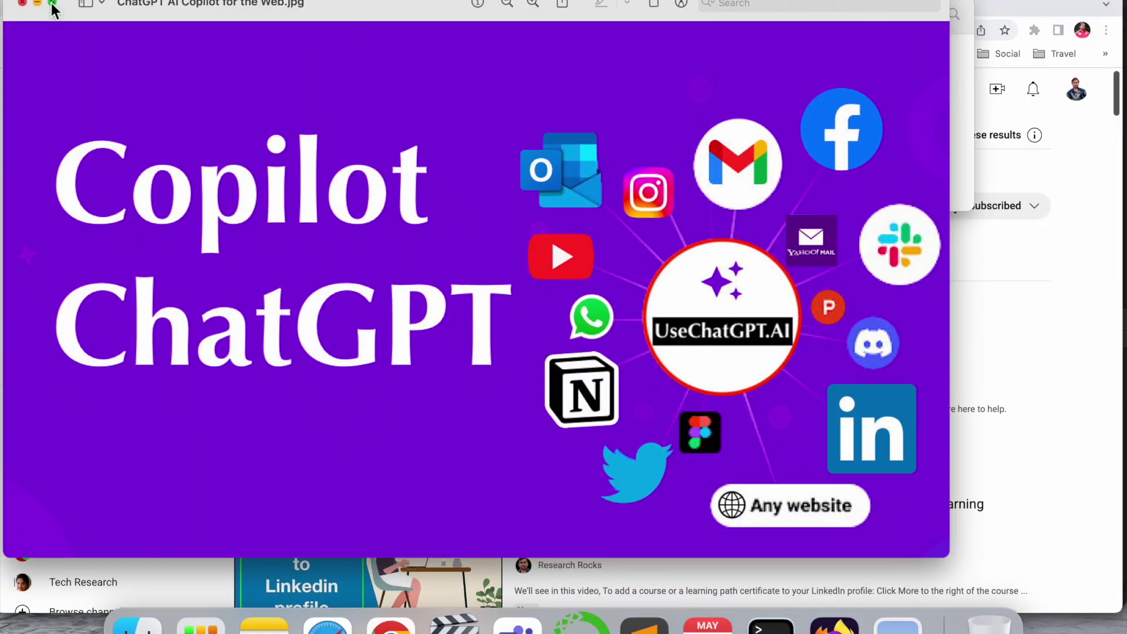
mouse_move(53, 8)
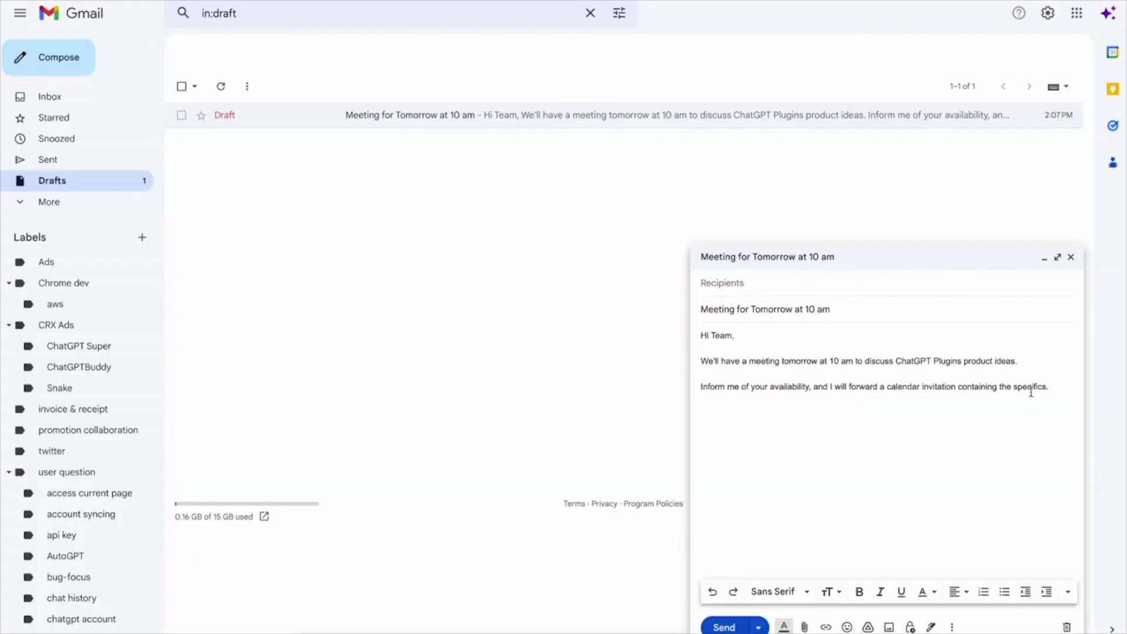
drag(1055, 388, 704, 338)
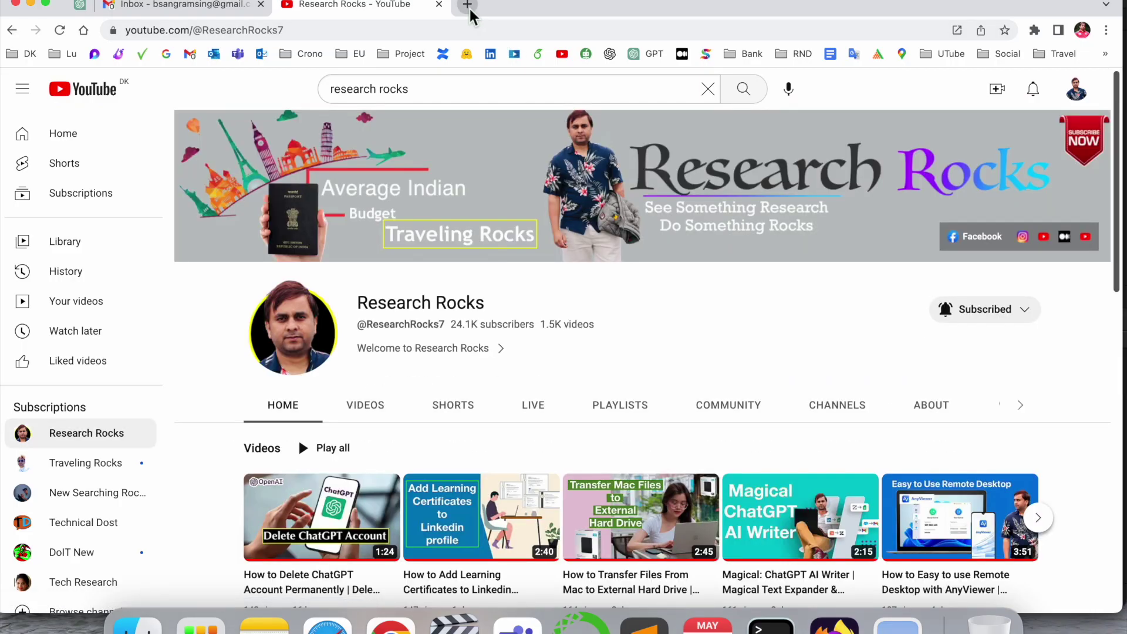
- In a new tab on the second Google account, search 'UseChatGPT.AI: ChatGPT AI Copilot for the Web' and open its Web Store result
click(468, 5)
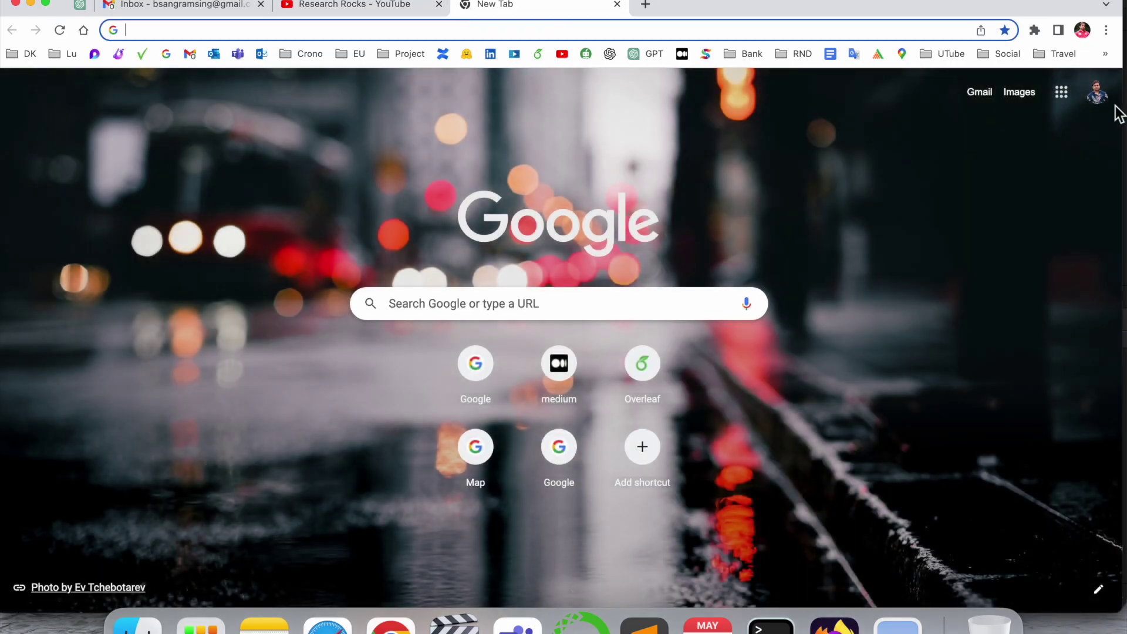
click(1097, 92)
click(944, 252)
text(UseChatGPT.AI: ChatGPT AI Copilot for the Web)
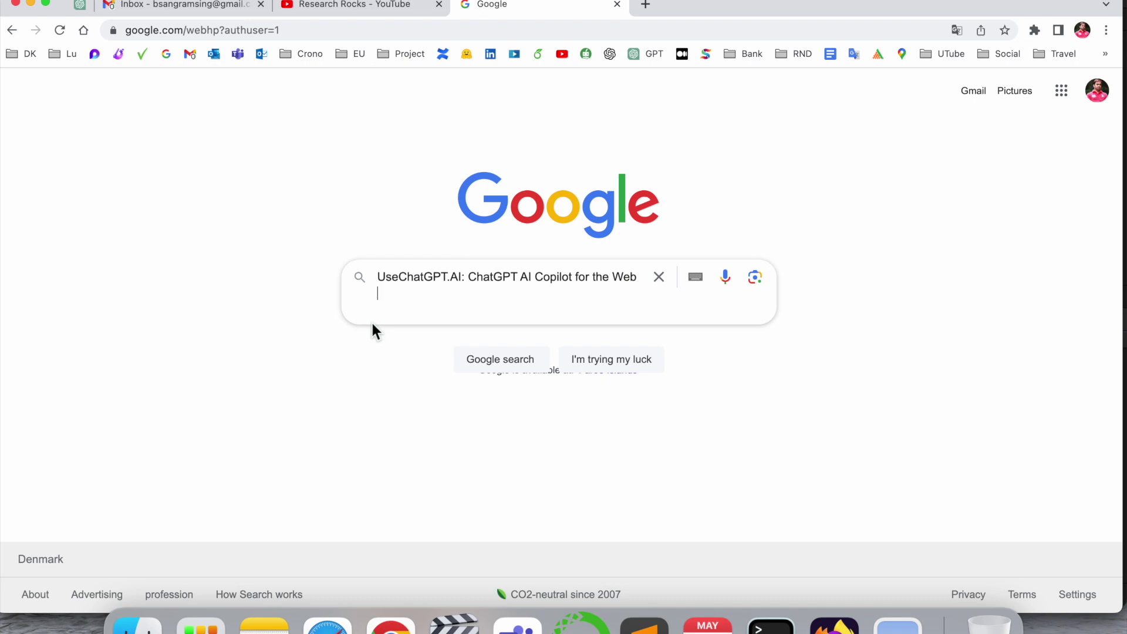
key(Return)
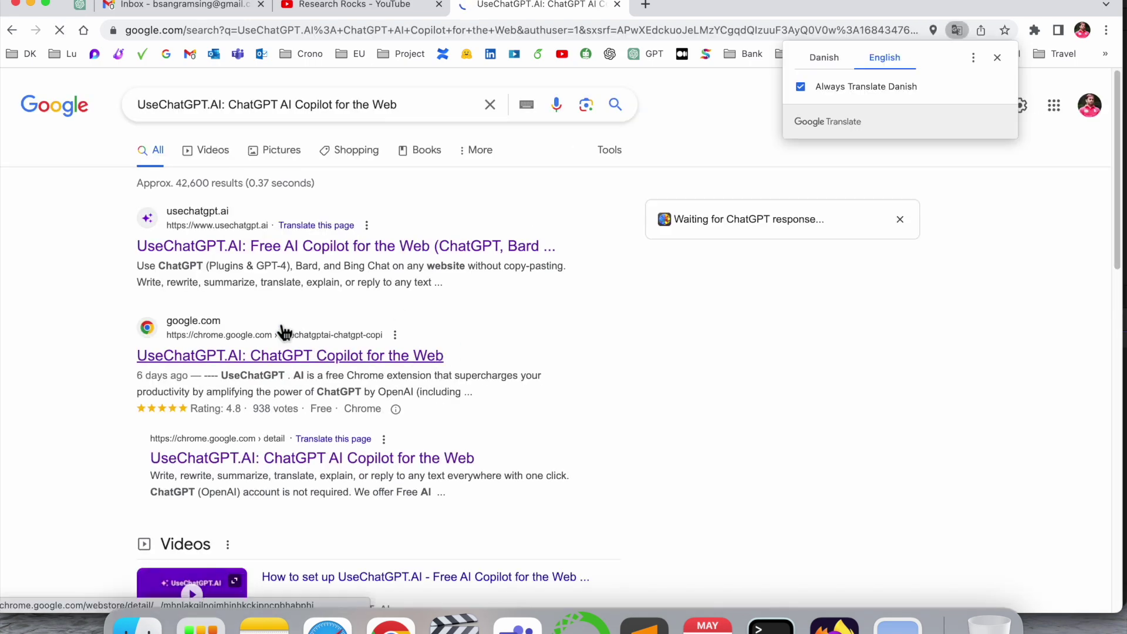
click(227, 359)
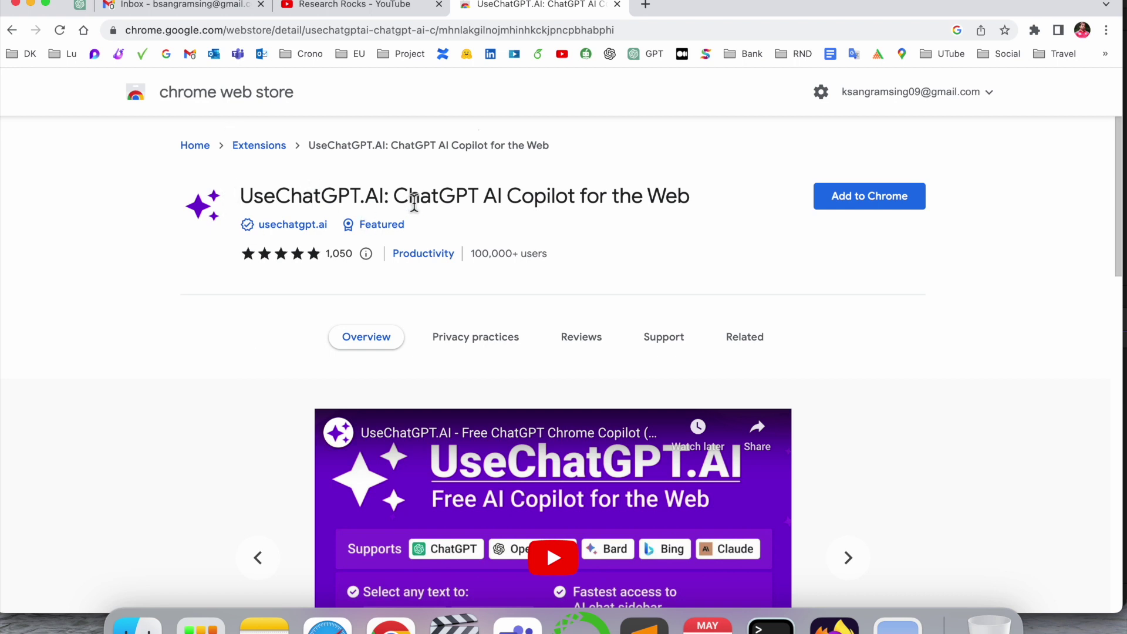
- Scroll through the UseChatGPT.AI listing's Overview and back up to the top
scroll(415, 203, down, 7)
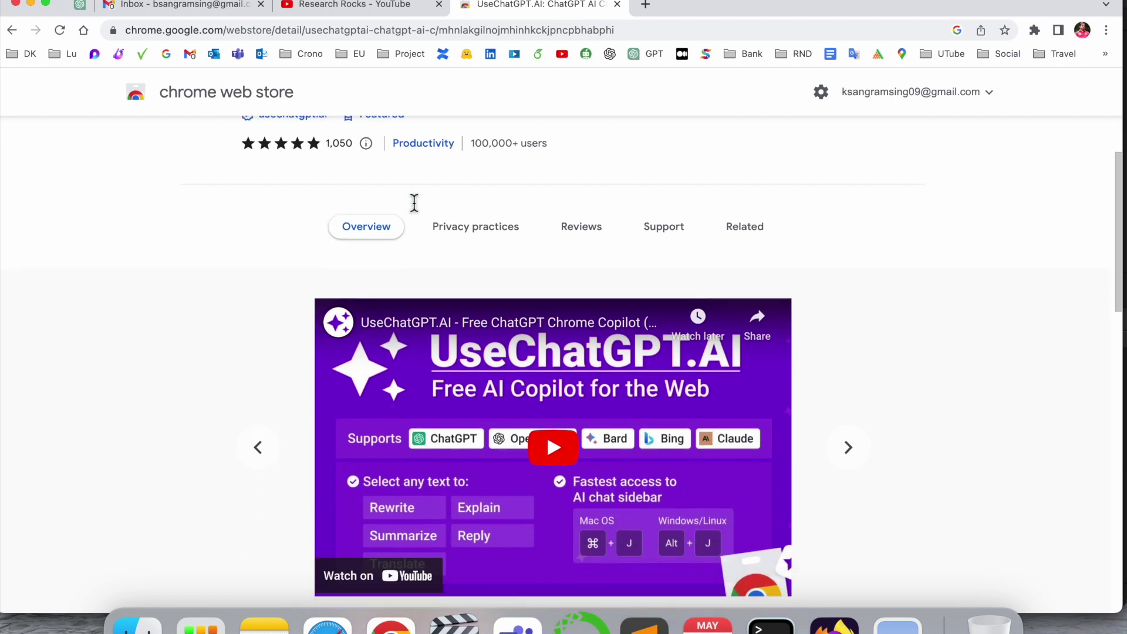
scroll(413, 202, down, 3)
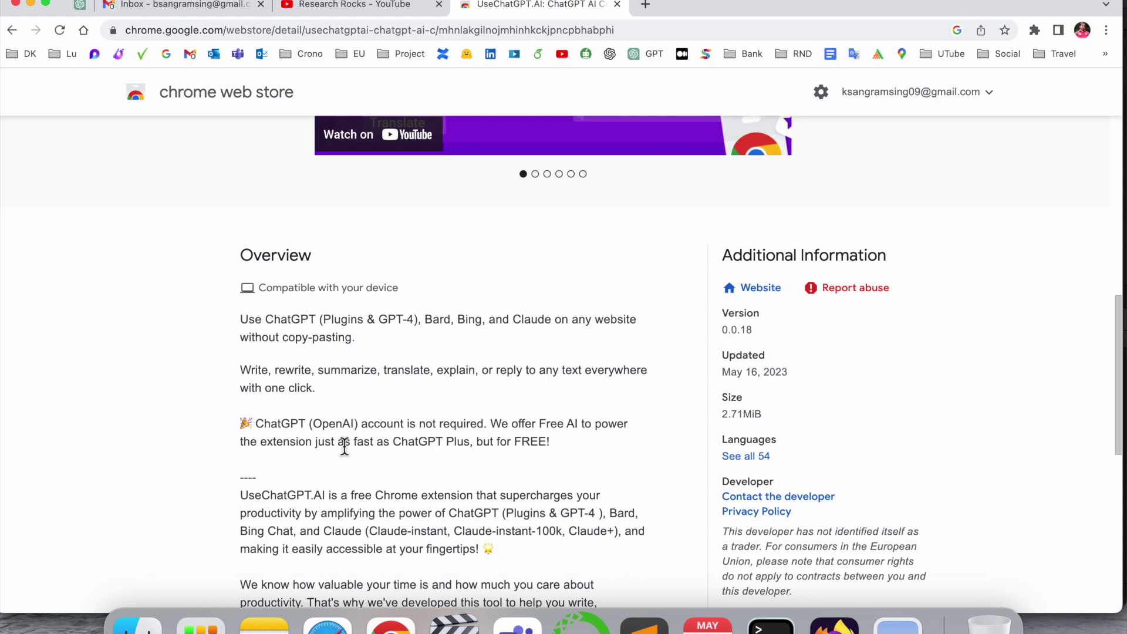
scroll(345, 446, up, 9)
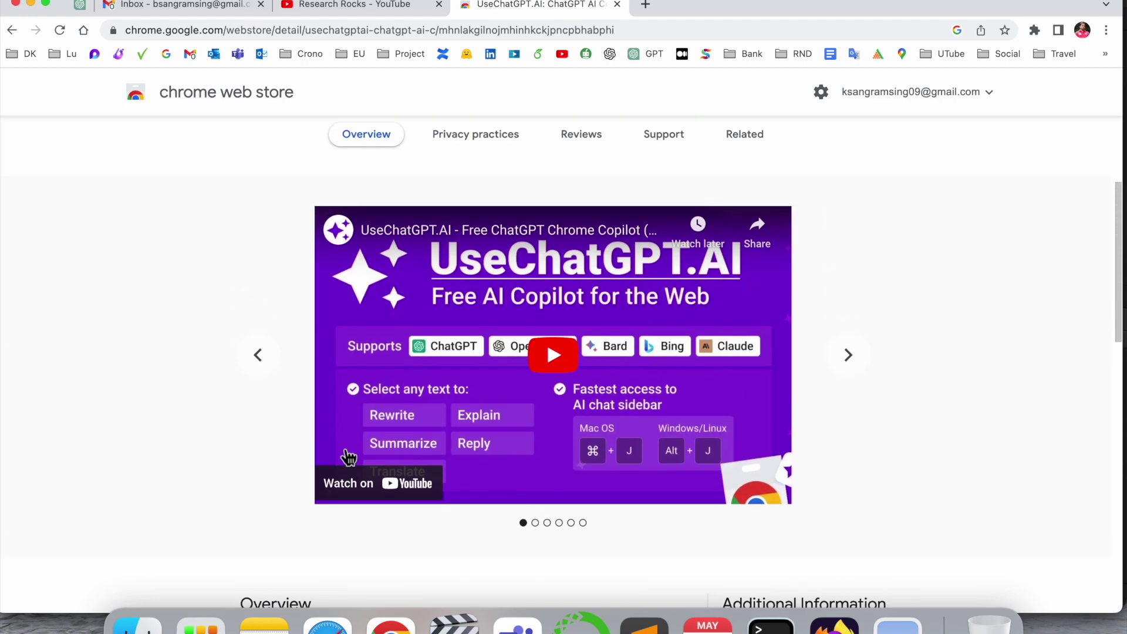
- Add the UseChatGPT.AI extension to Chrome and open its sidebar from the toolbar
click(855, 199)
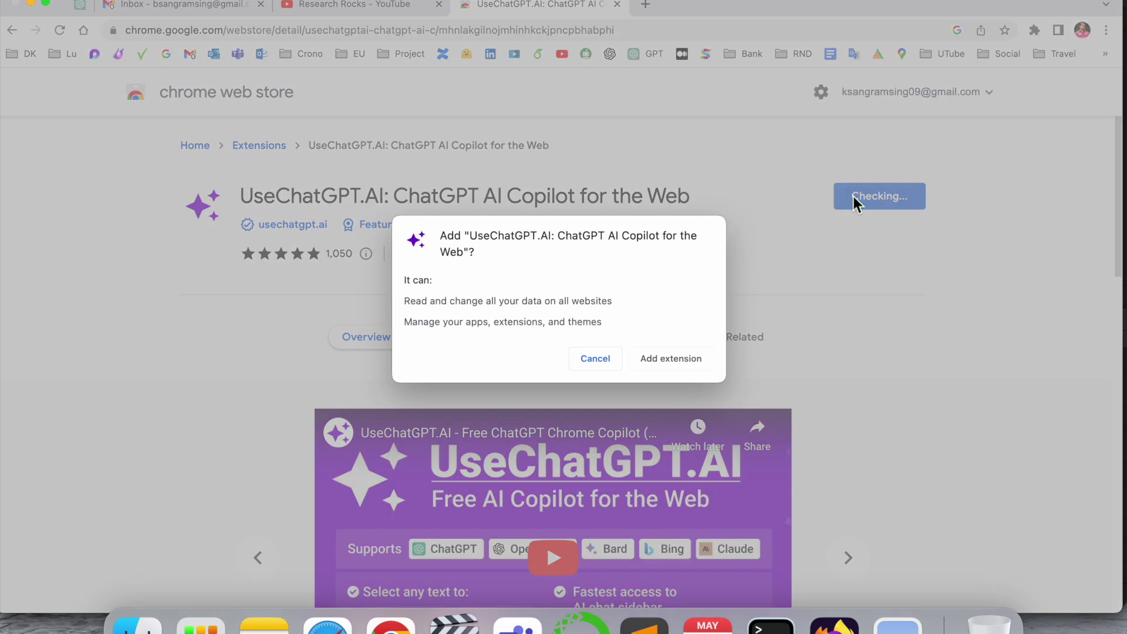
click(705, 364)
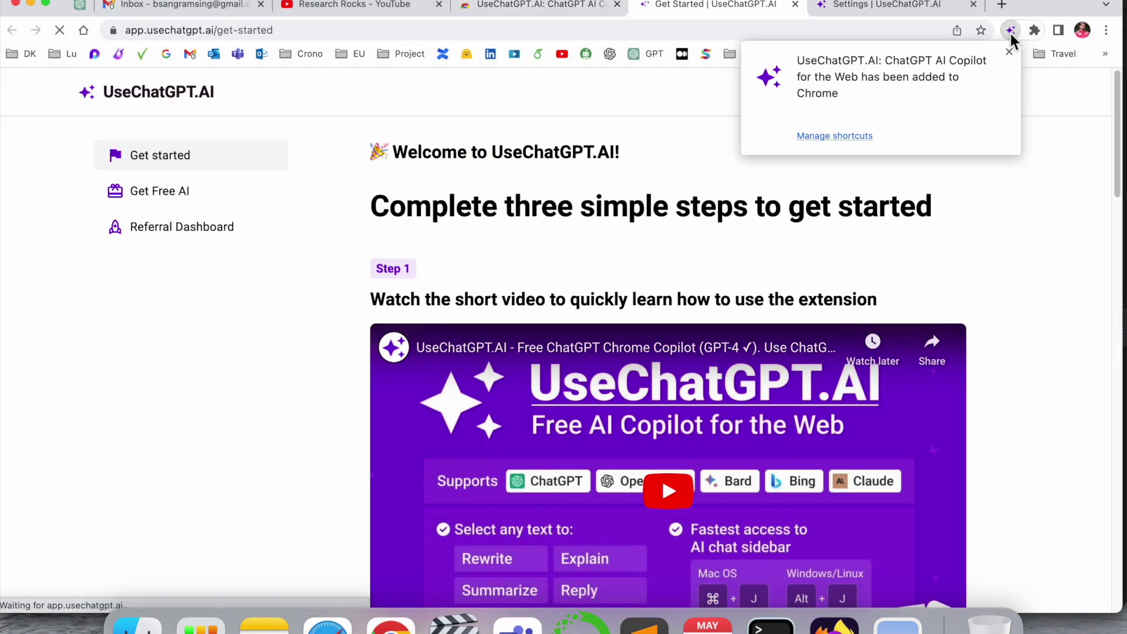
click(1011, 33)
click(1034, 30)
click(558, 177)
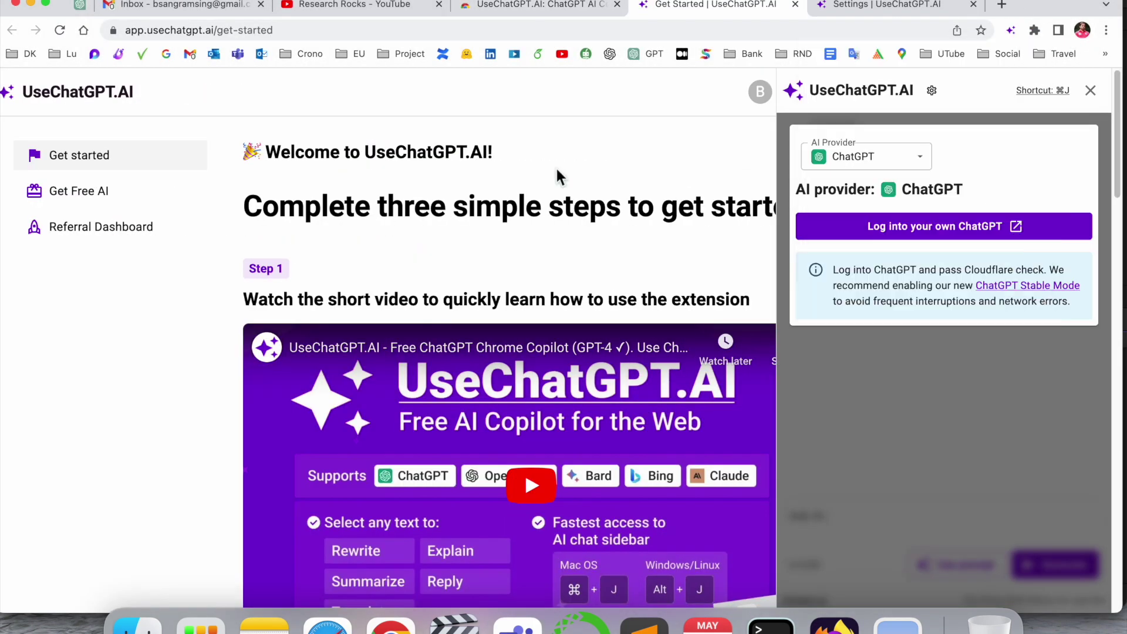
- Log the sidebar into your own ChatGPT account, then open a fresh Google homepage tab
click(881, 229)
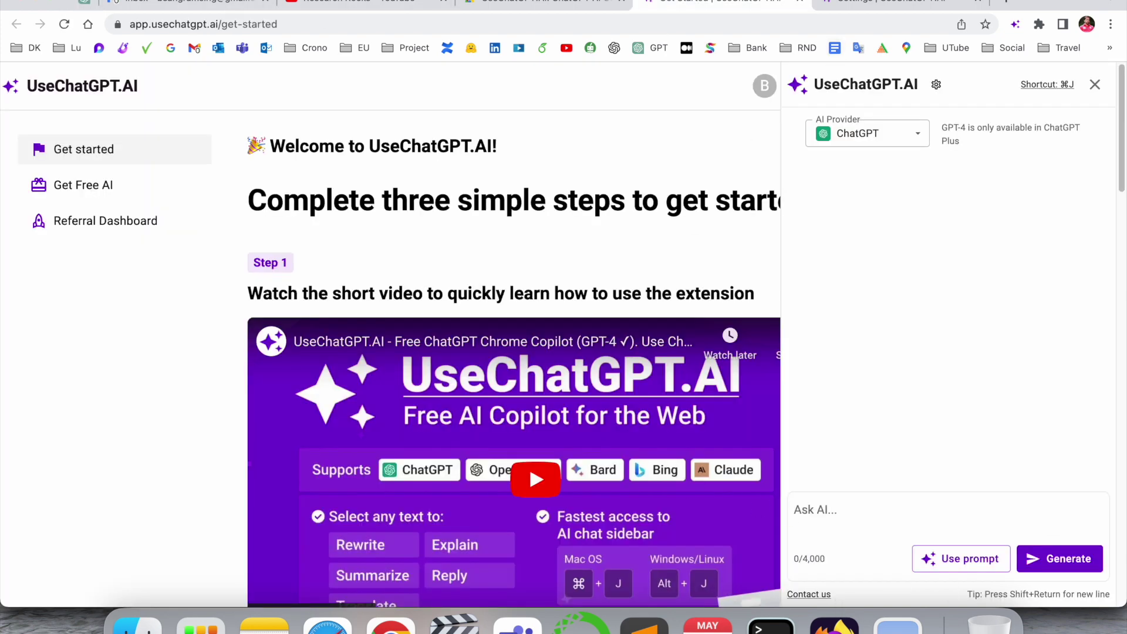
click(1002, 4)
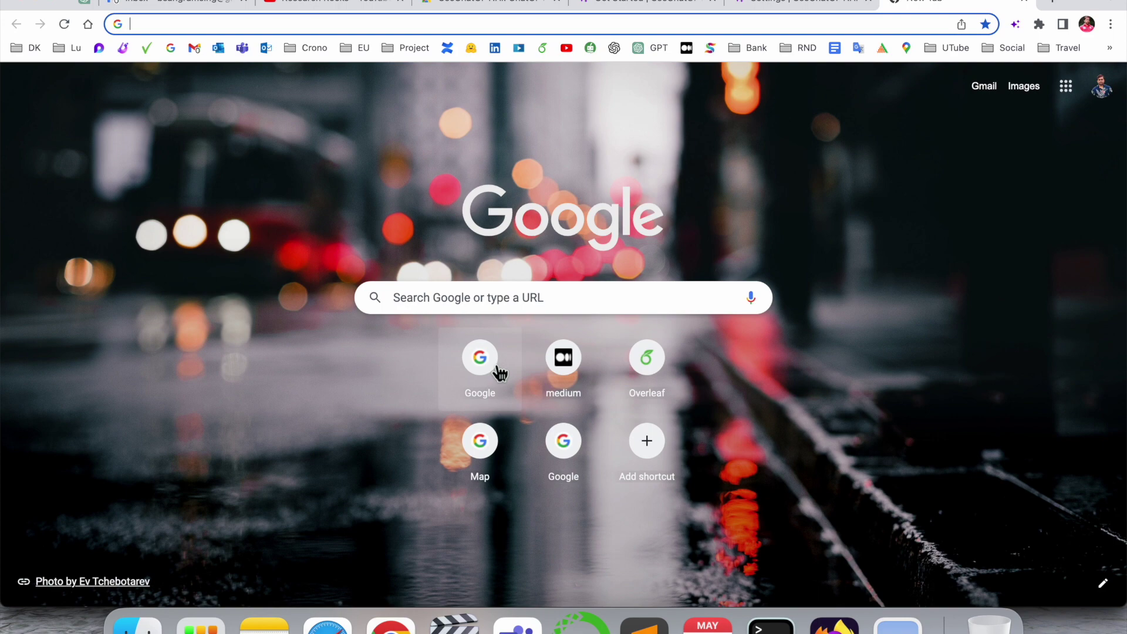
click(495, 369)
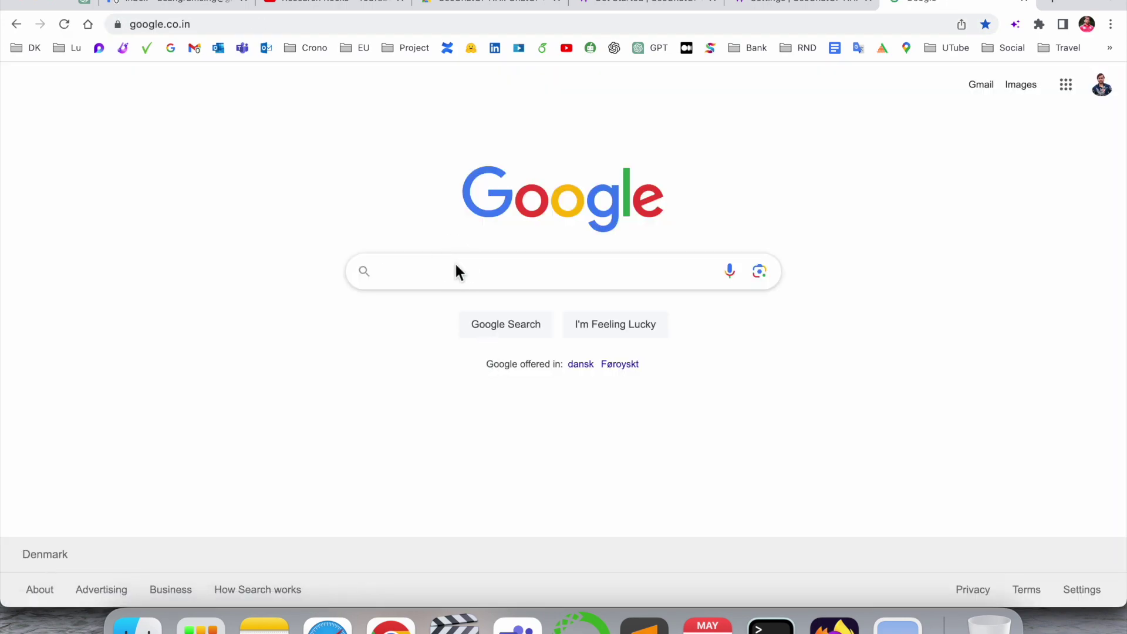
- Search Google for 'how to become a linkedin learning instructor' using the history suggestion
text(how)
key(Down)
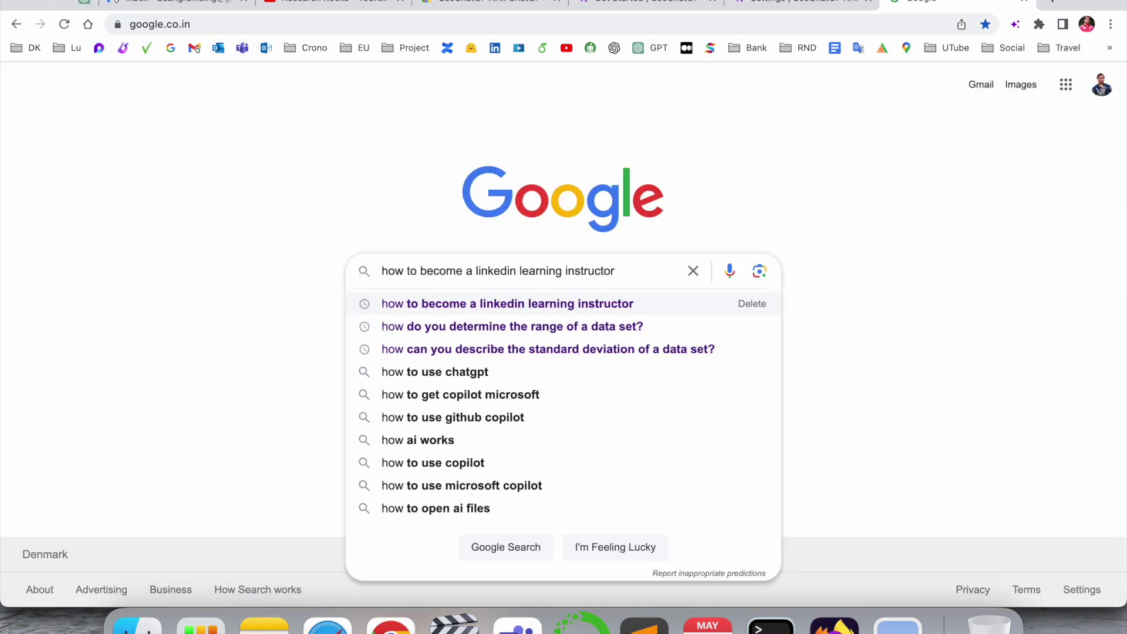
key(Return)
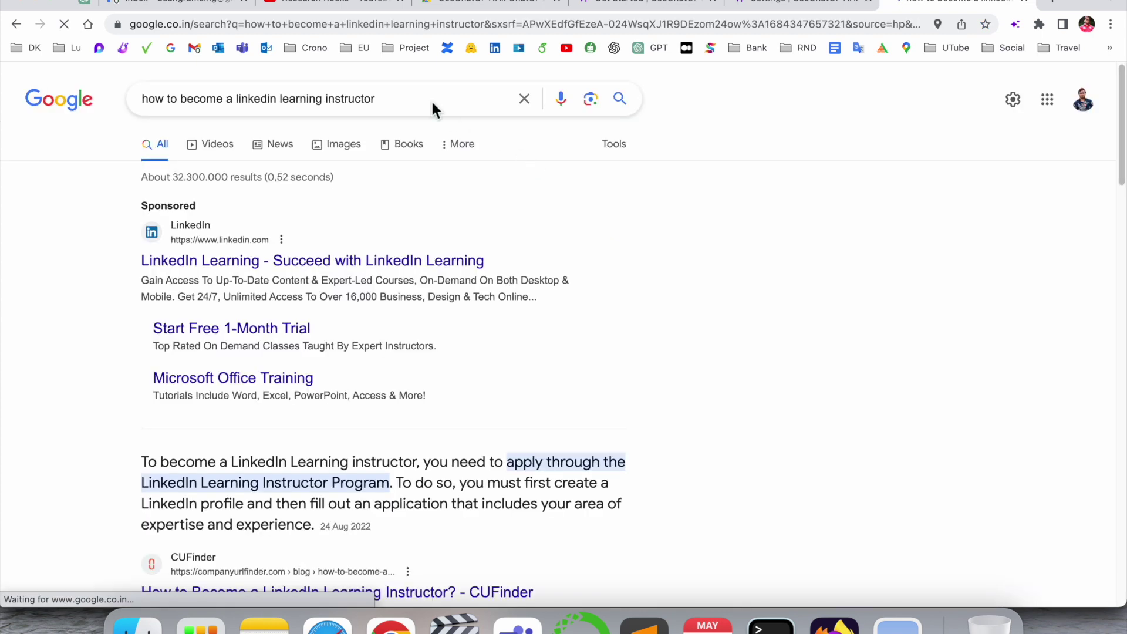
- Select the query text and browse the AI edit and generate options menu, then dismiss it
click(420, 98)
click(409, 98)
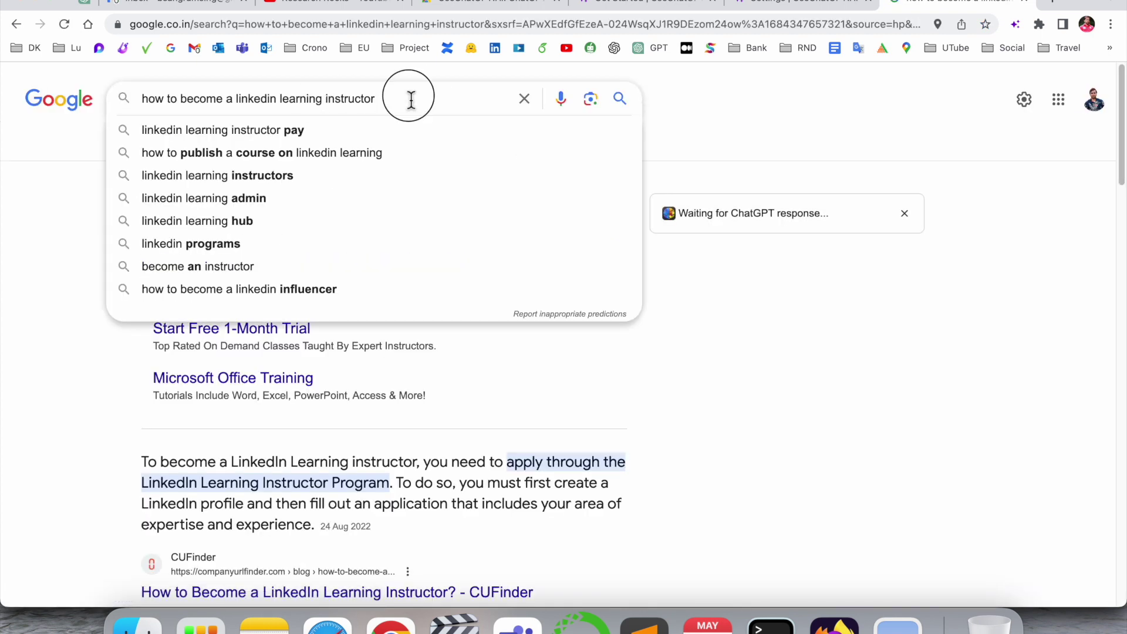
drag(409, 98, 131, 105)
key(super+c)
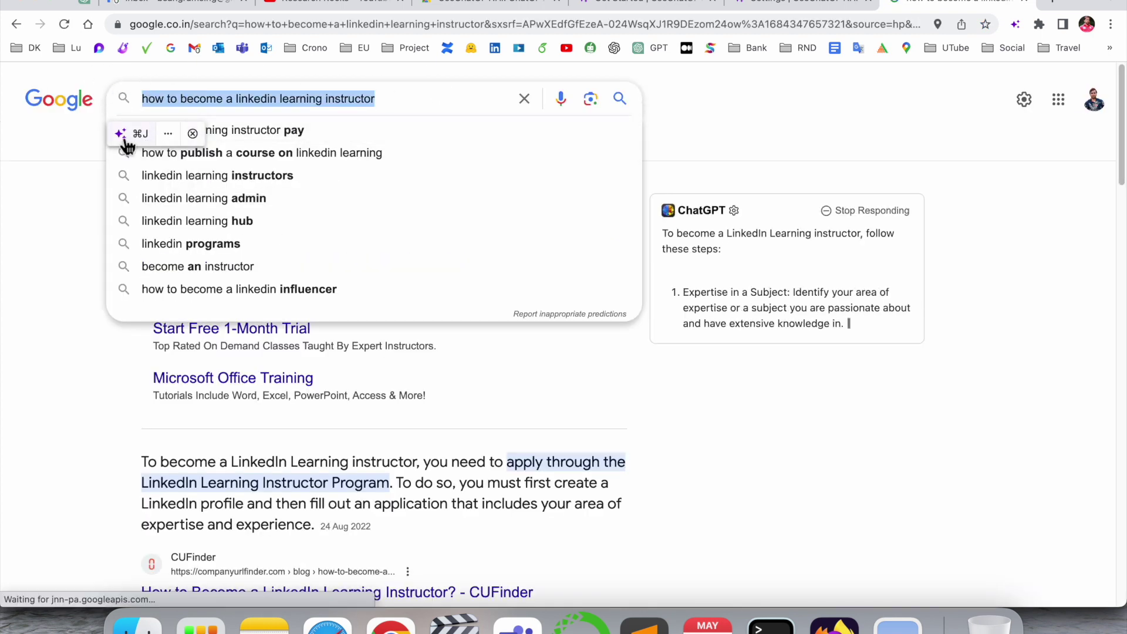
click(121, 137)
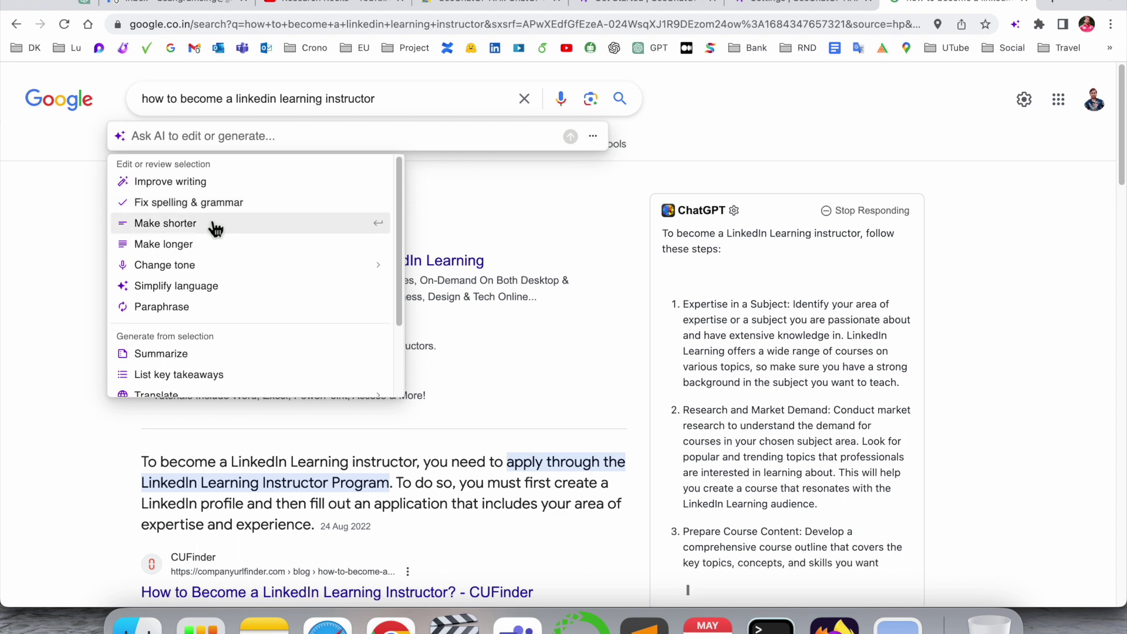
mouse_move(207, 270)
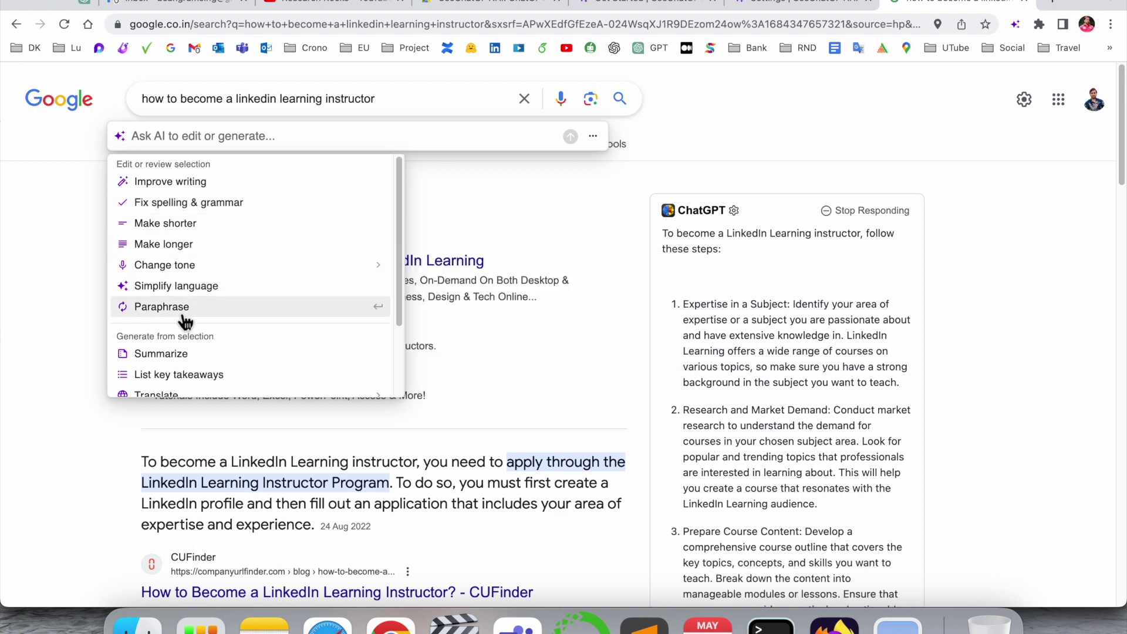
scroll(185, 321, down, 3)
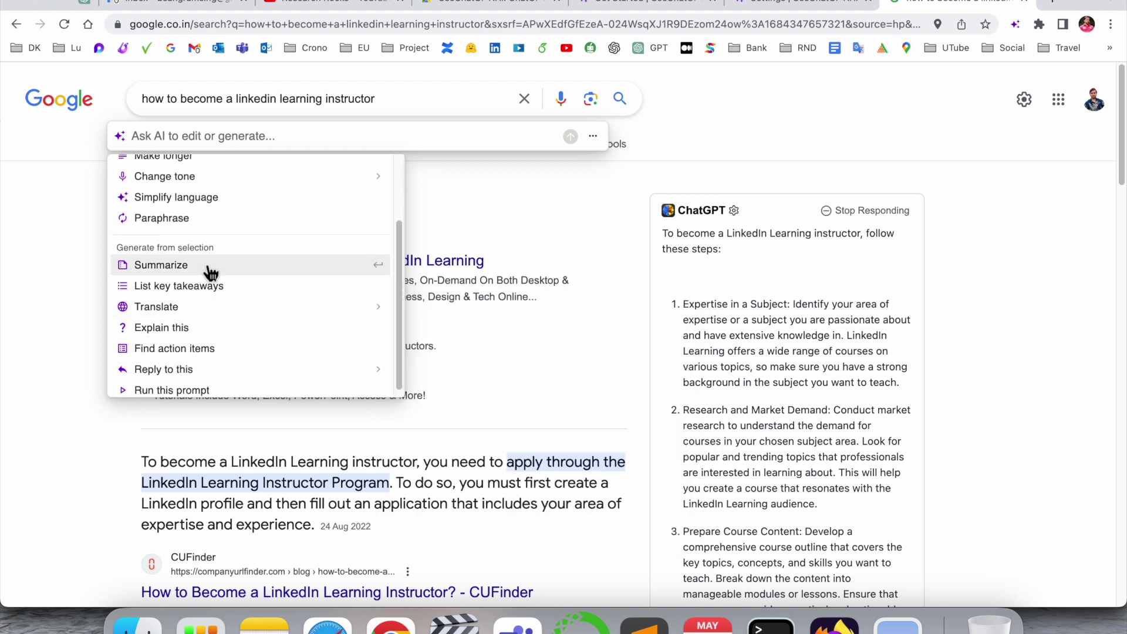
mouse_move(183, 307)
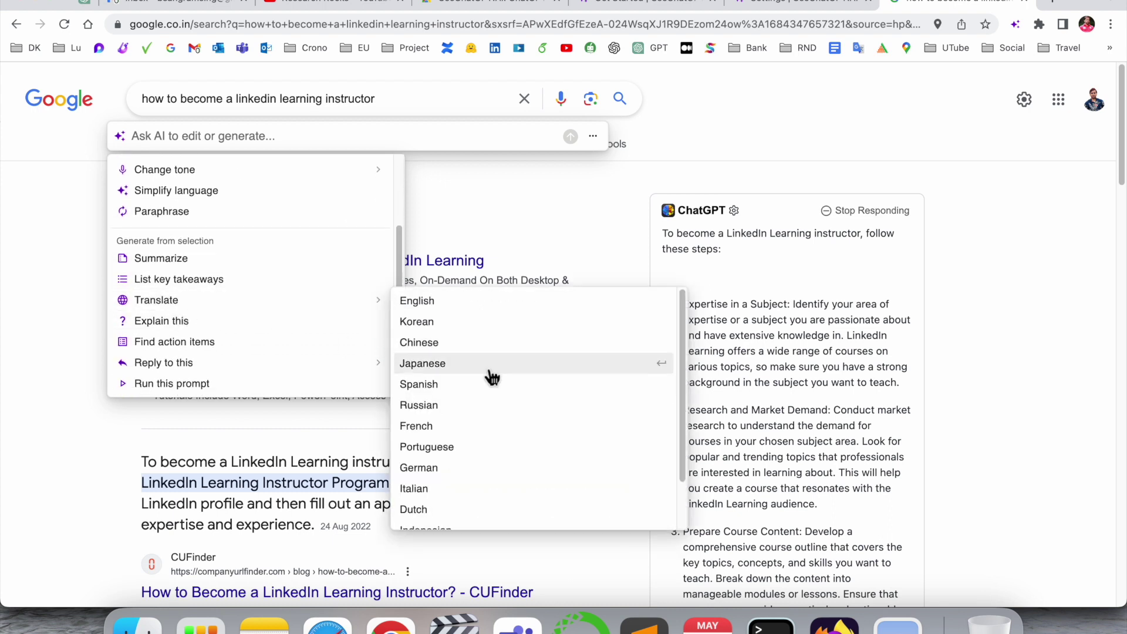
scroll(490, 375, down, 2)
scroll(271, 348, up, 3)
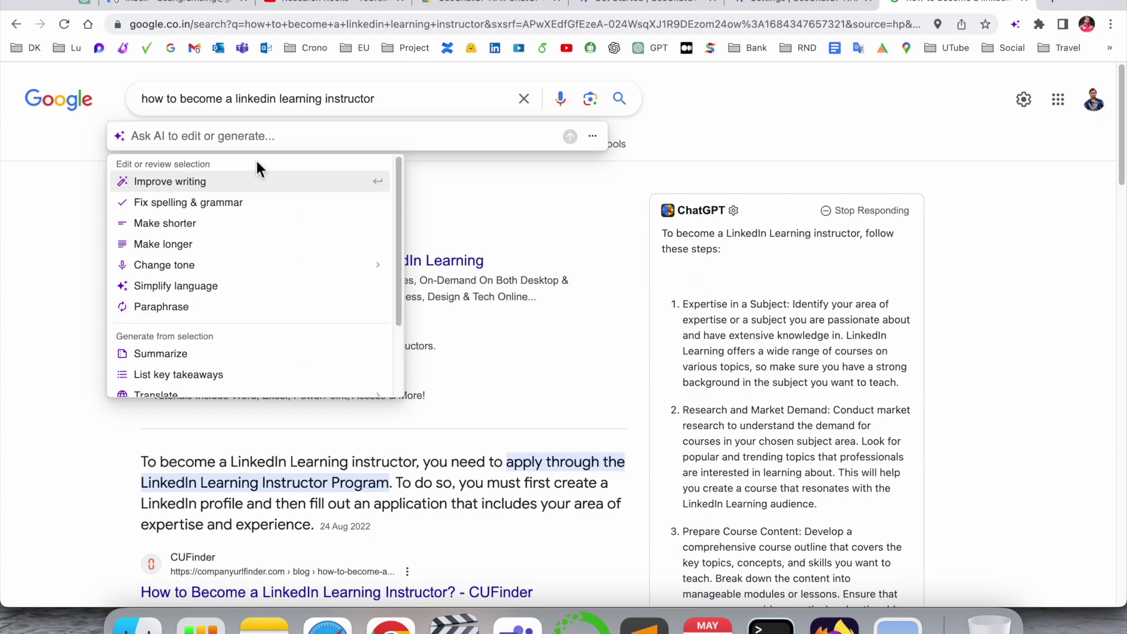
key(Escape)
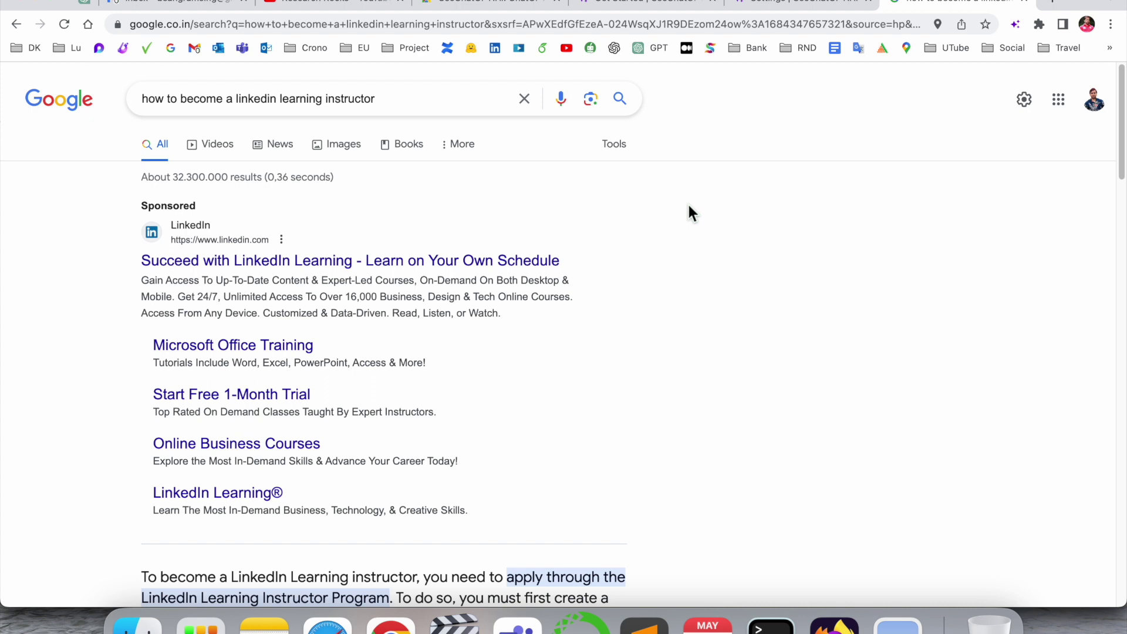
- Paste the LinkedIn Learning instructor question into the UseChatGPT.AI sidebar and send it to ChatGPT
key(super+j)
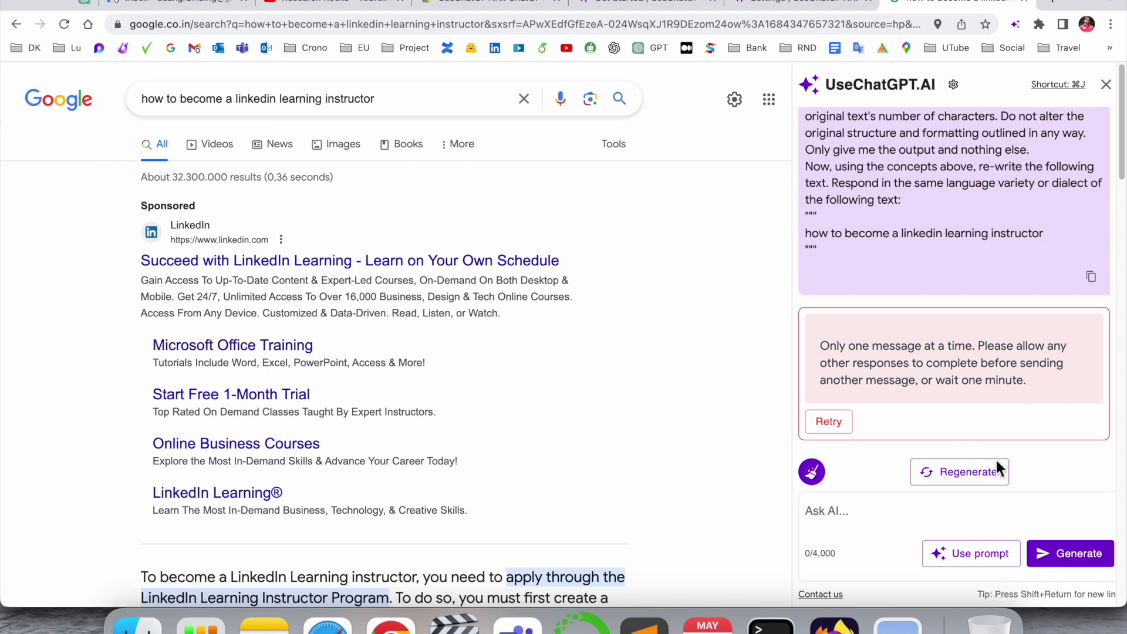
key(super+v)
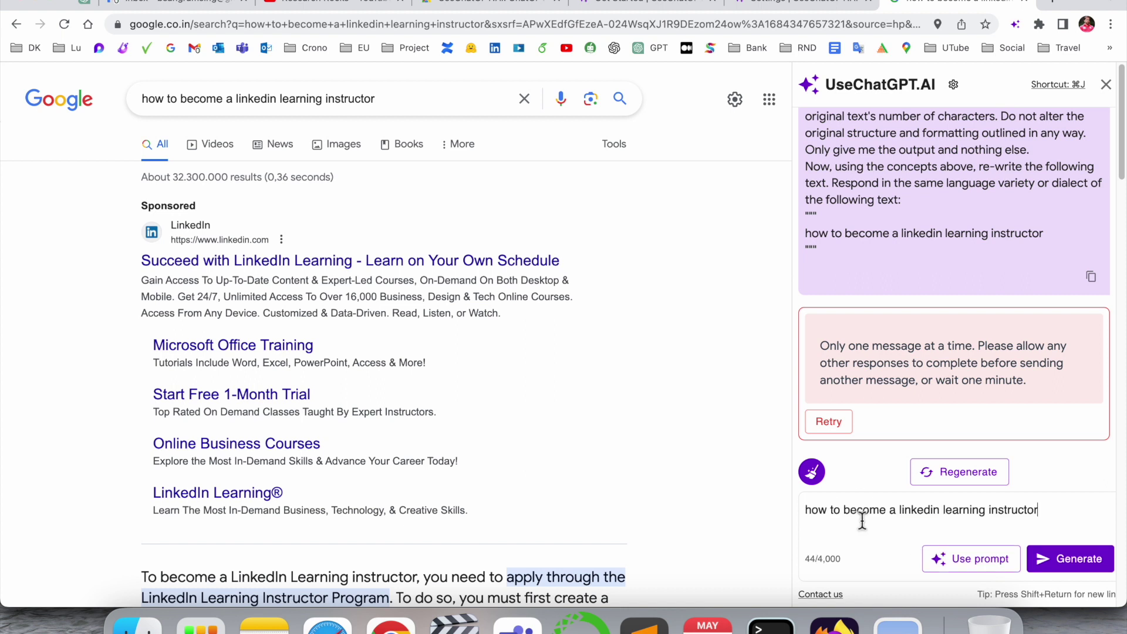
click(1102, 572)
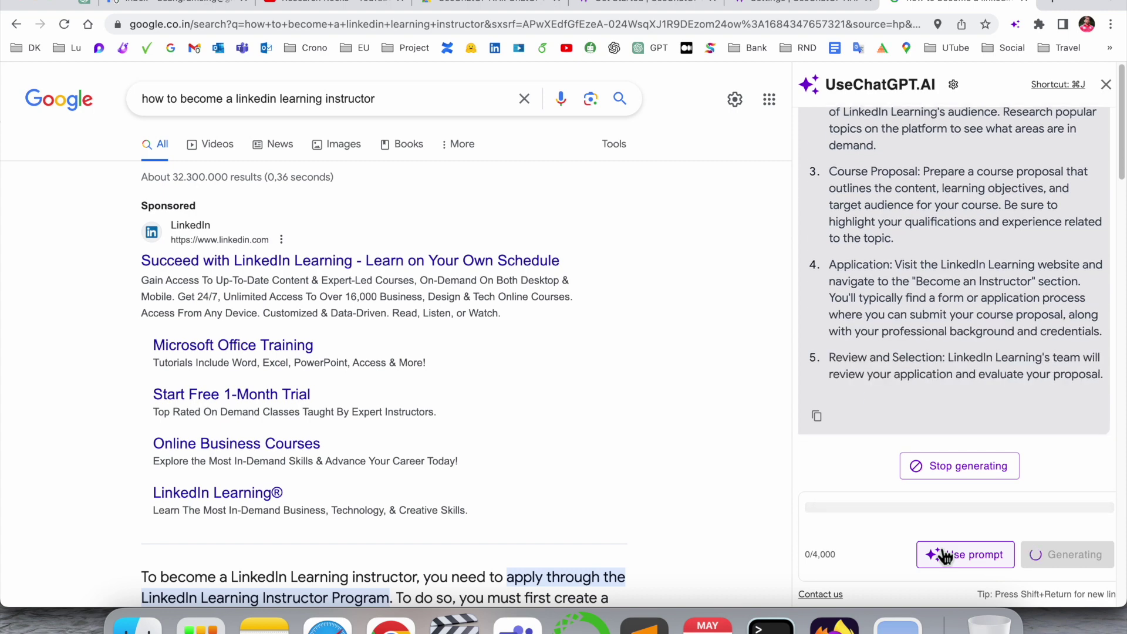
- Scroll up through the generated steps, then open the Overleaf projects list in a new tab
scroll(987, 410, up, 5)
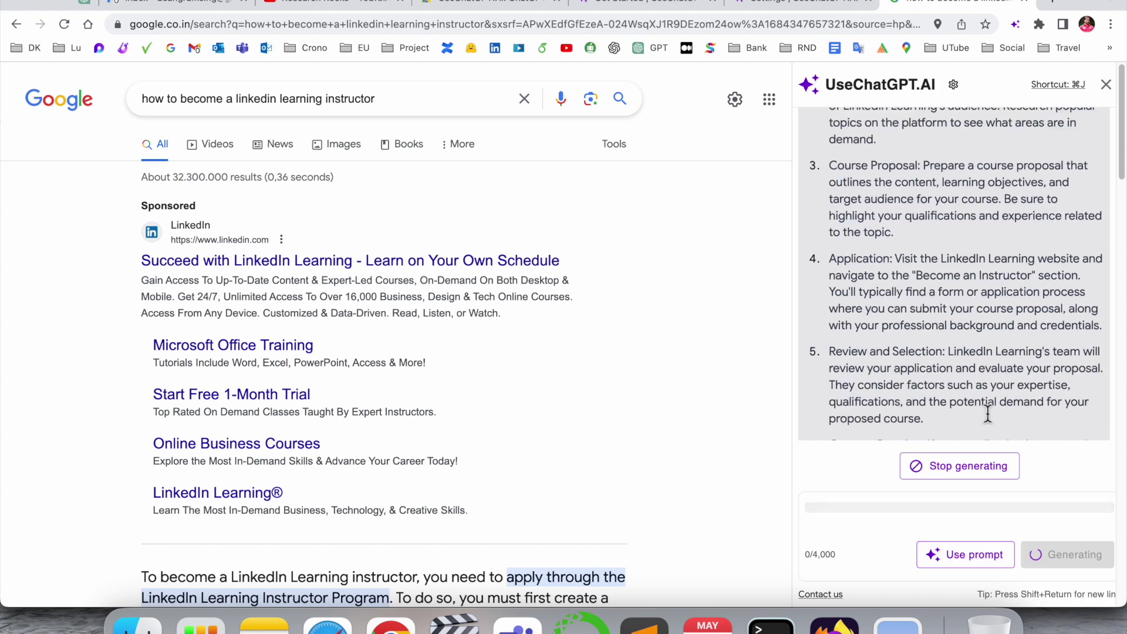
key(super+t)
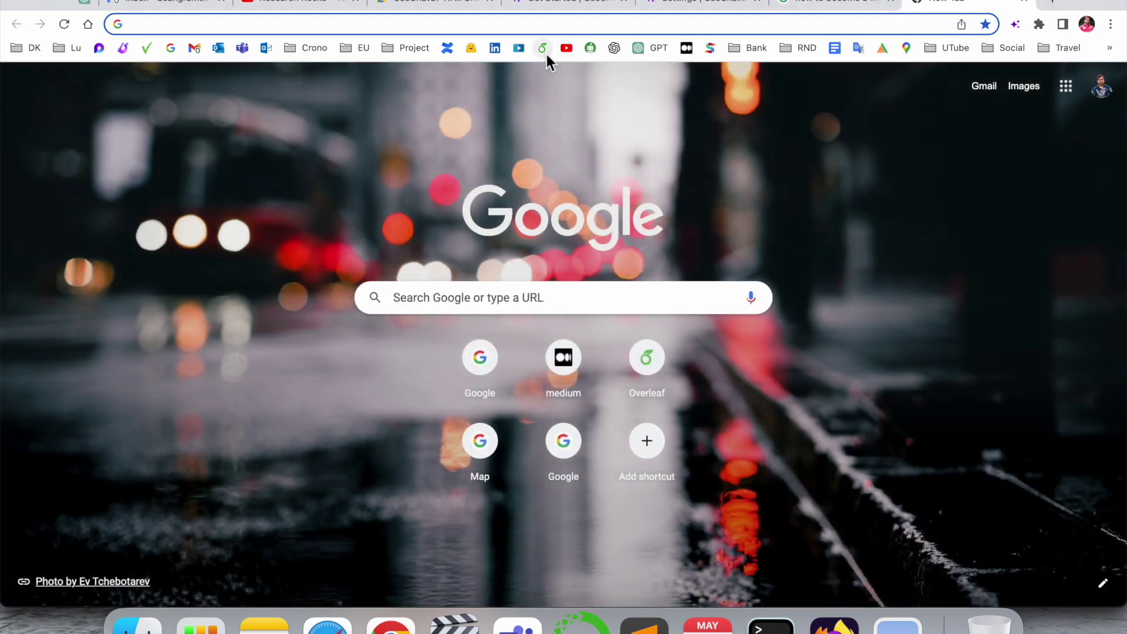
click(542, 48)
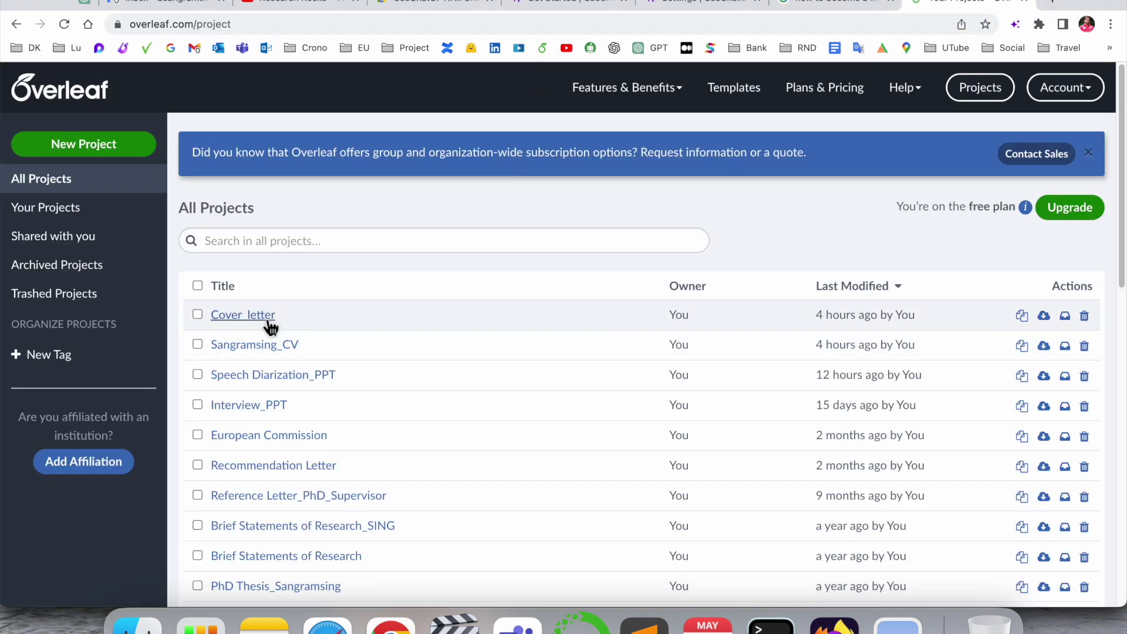
- Open the Cover_letter project and select the first sentences of line 30 in main.tex
click(271, 316)
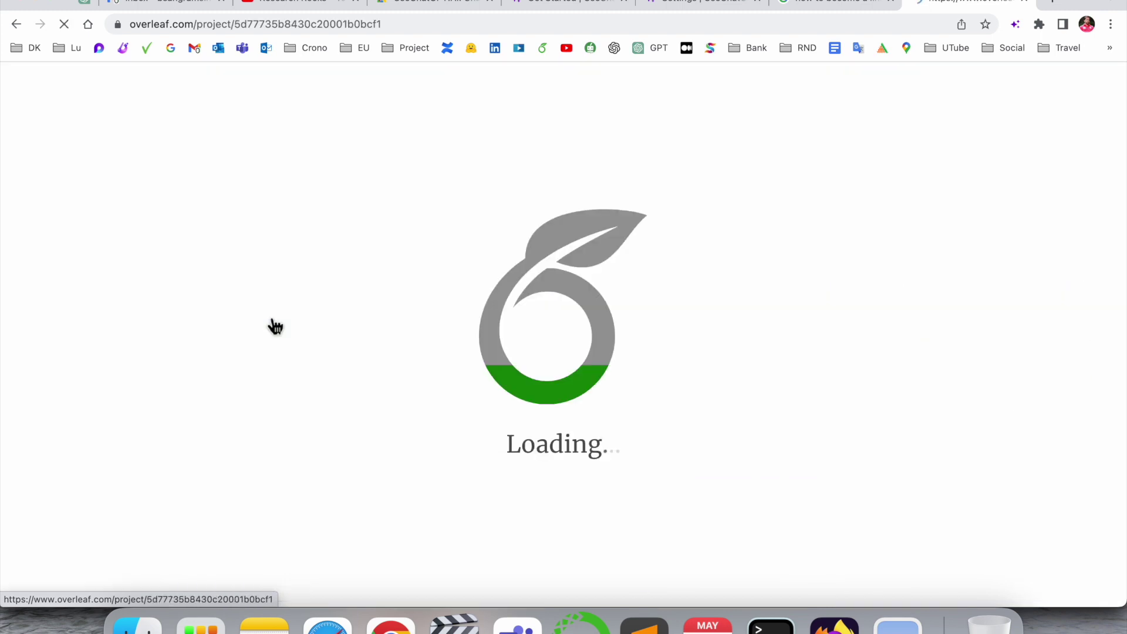
scroll(282, 322, down, 5)
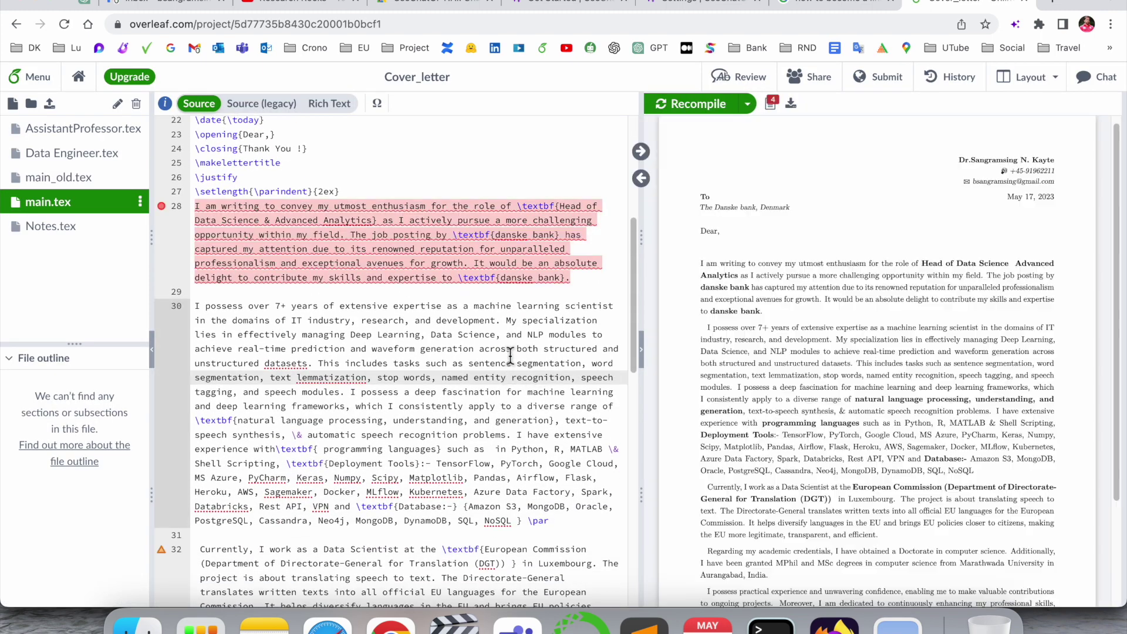
drag(199, 309, 315, 368)
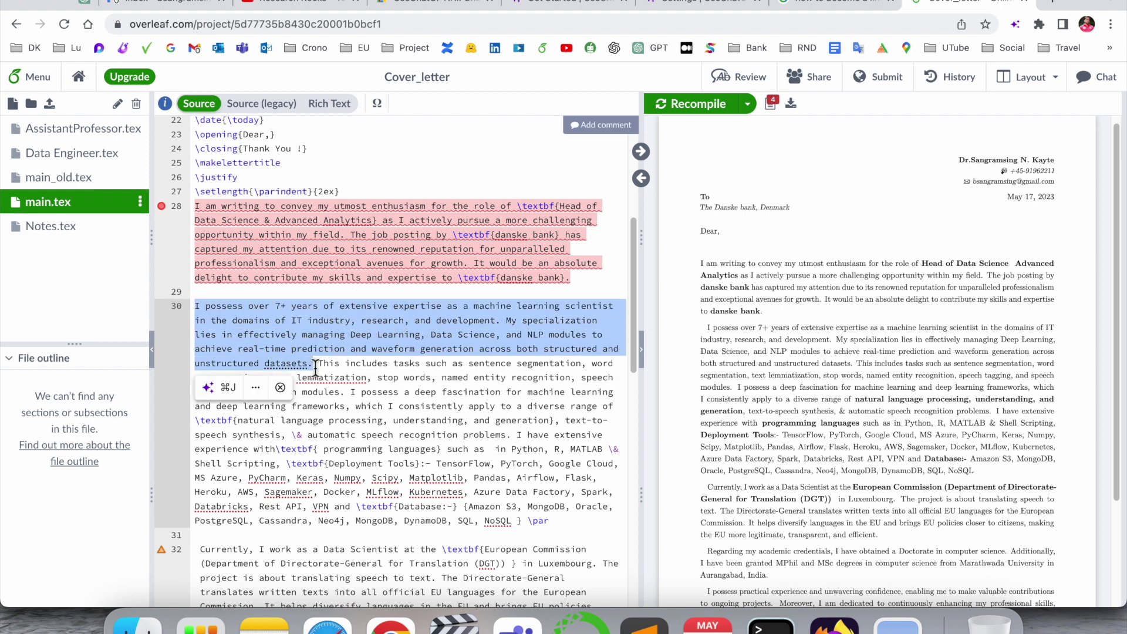
- Run Improve writing on the selected line 30 sentences to get a concise rewrite in the sidebar
click(217, 393)
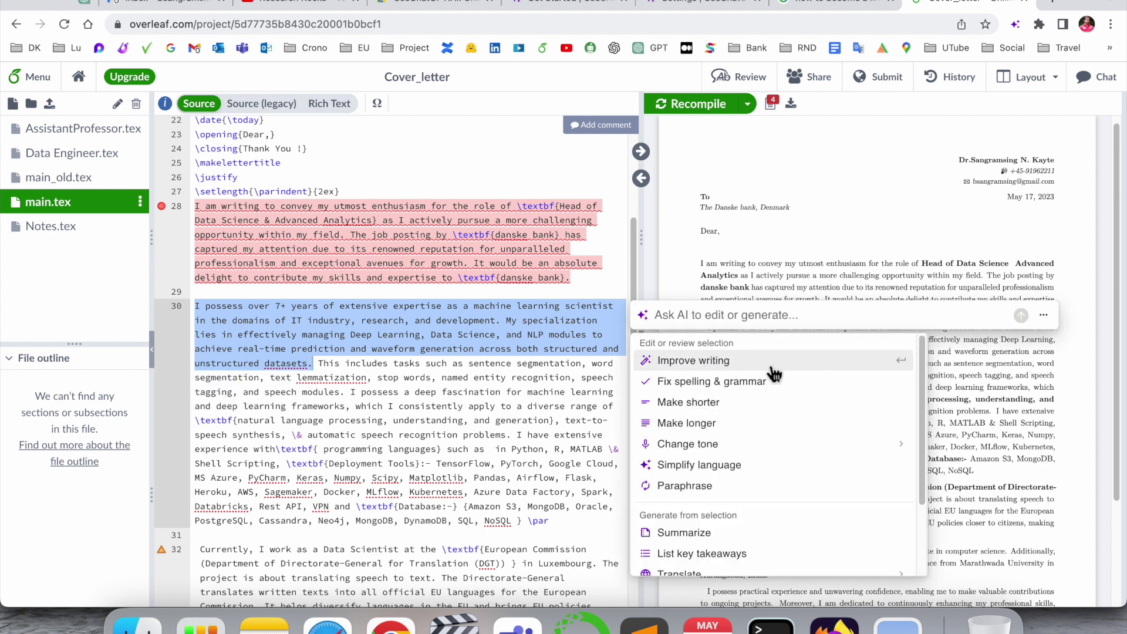
click(728, 361)
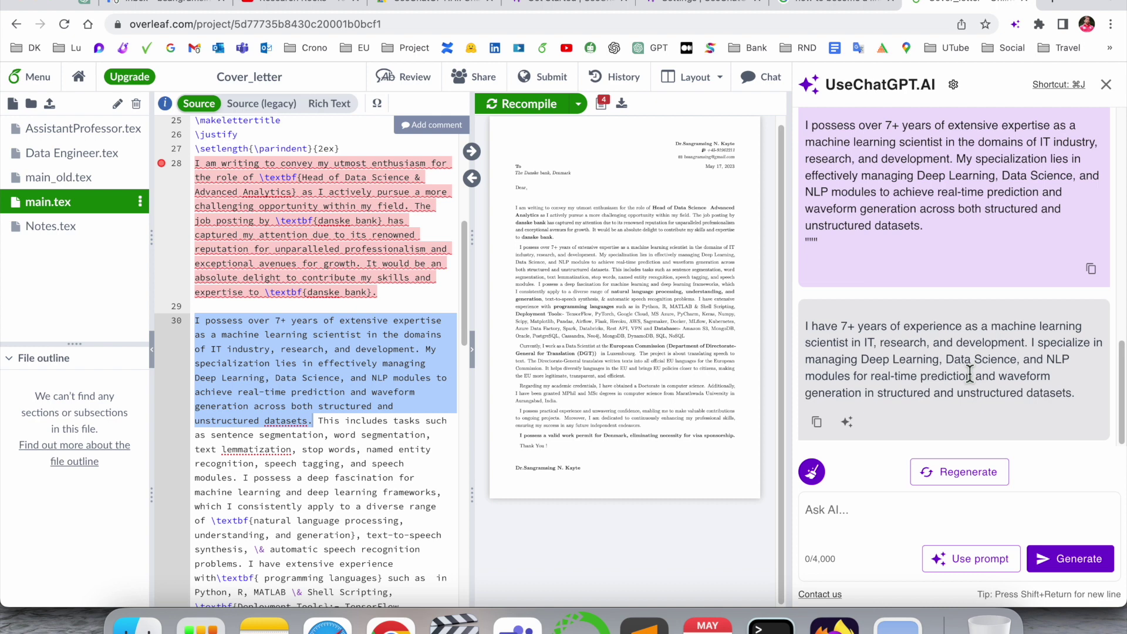
click(314, 365)
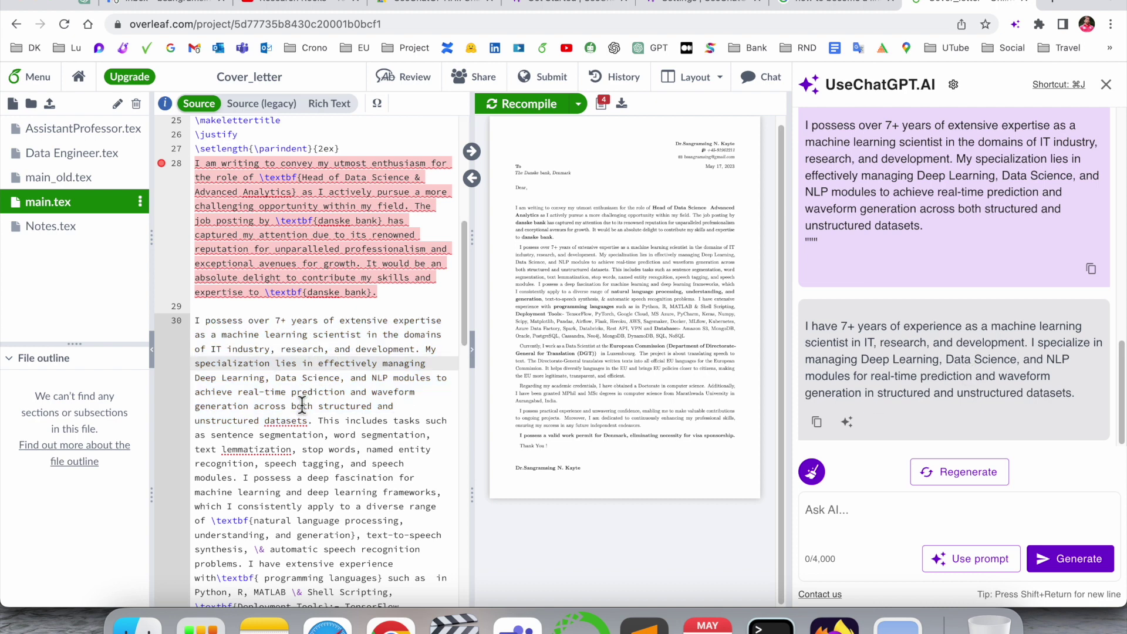
- Reselect the paragraph opening up to 'datasets.' and rewrite it with Change tone > Professional
drag(312, 423, 197, 321)
click(228, 457)
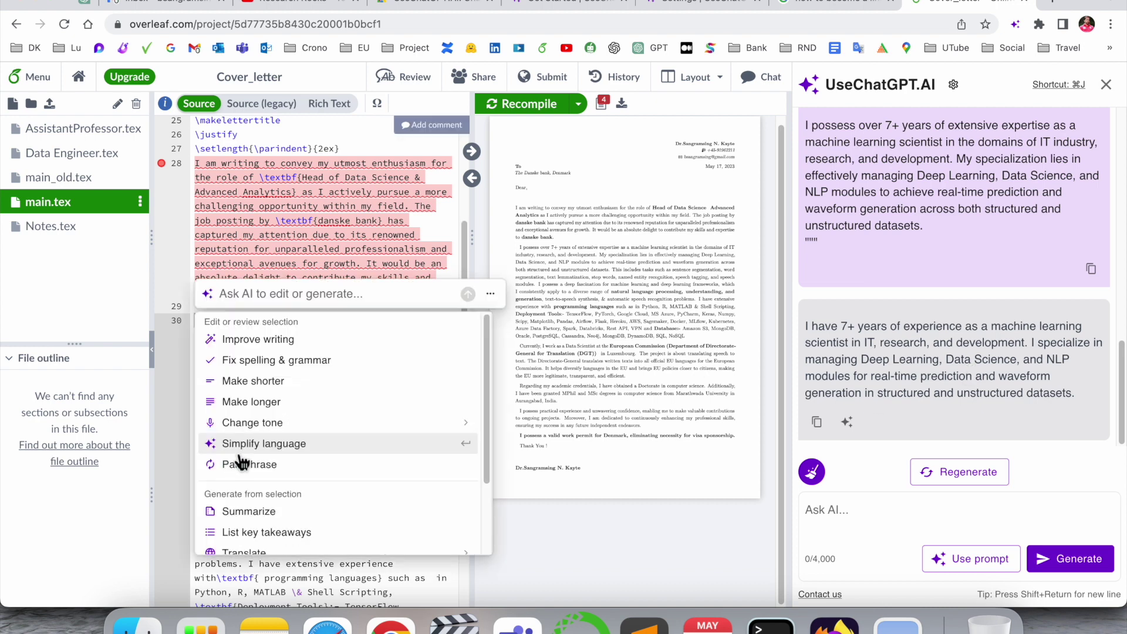
mouse_move(284, 429)
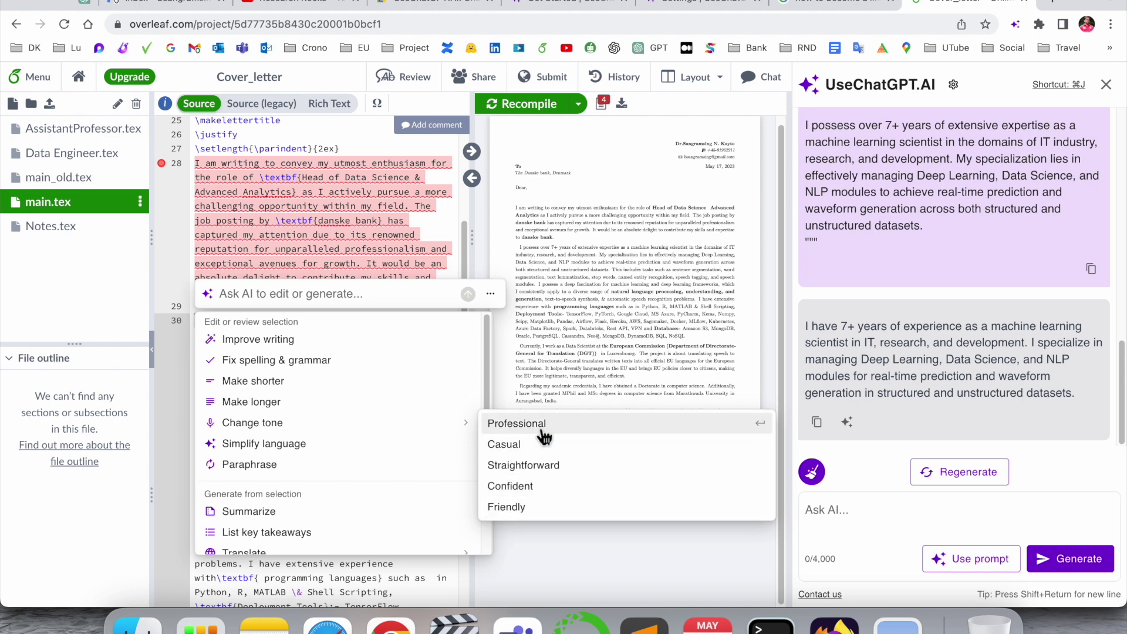
click(517, 424)
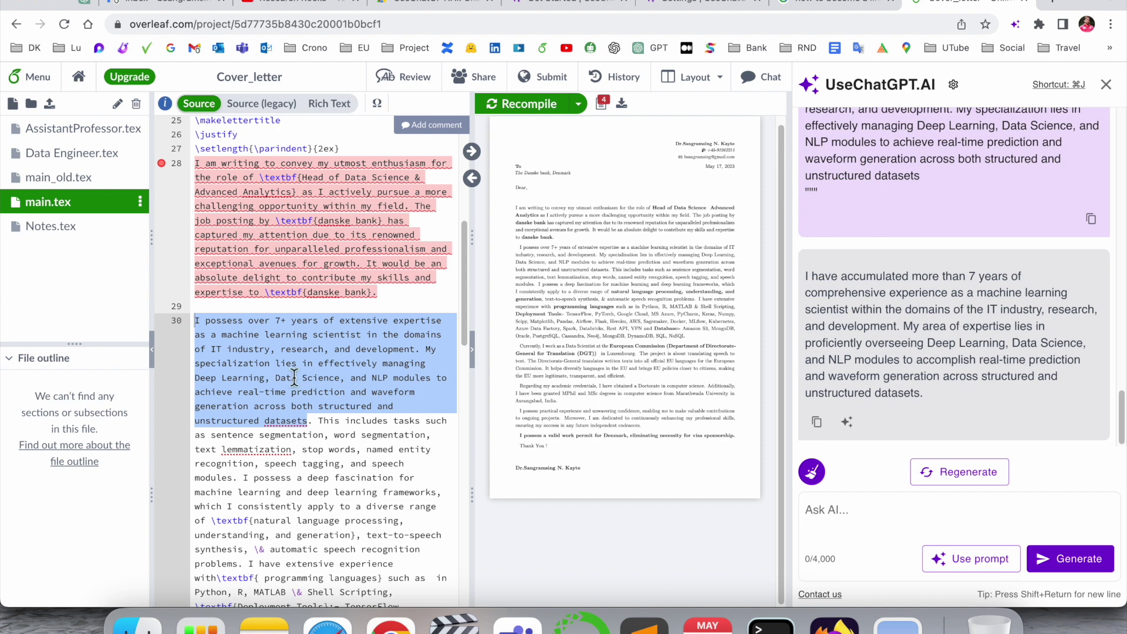
- Copy the professional rewrite, clear the editor selection, and close the AI sidebar
click(818, 423)
click(347, 379)
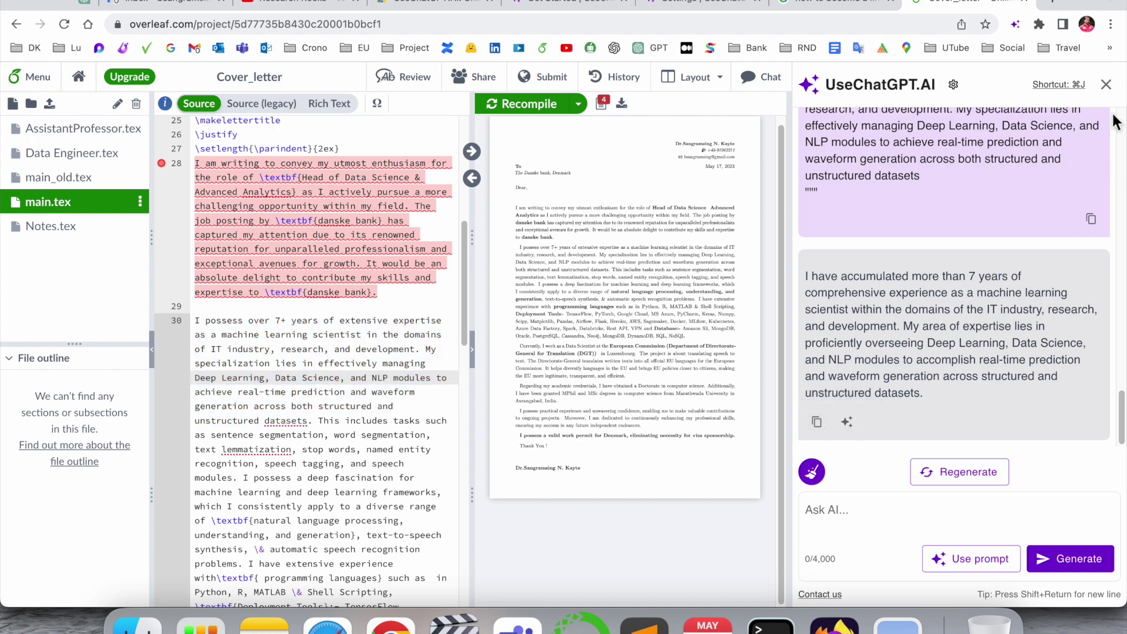
click(1111, 88)
- Open the first Untitled document from the Google Docs home page in a new tab
click(1054, 2)
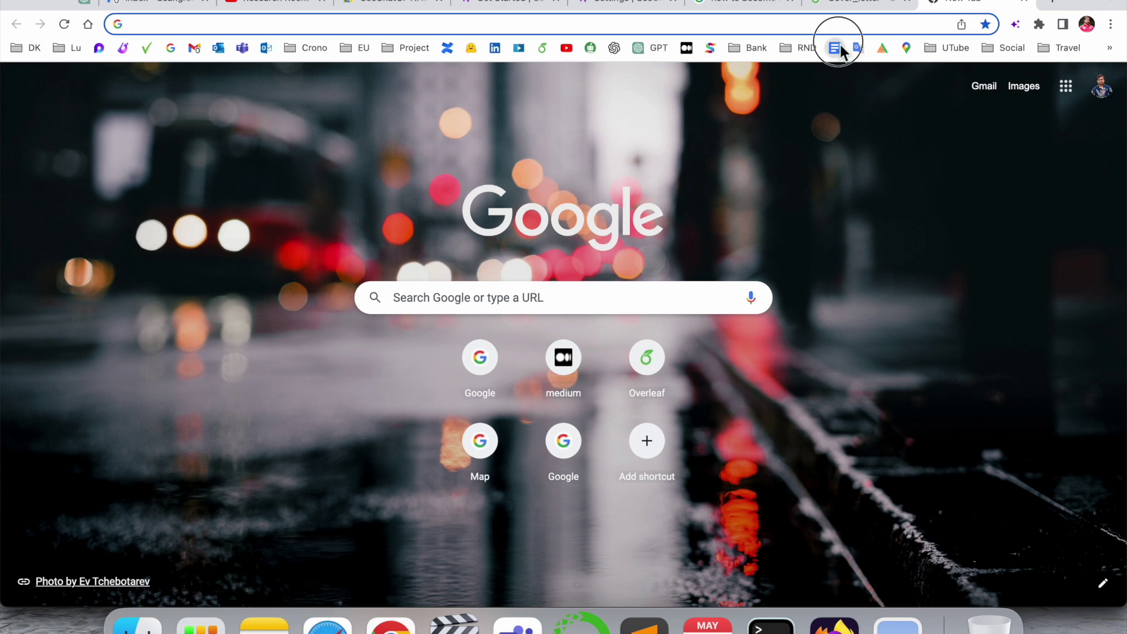
click(836, 48)
scroll(243, 365, down, 2)
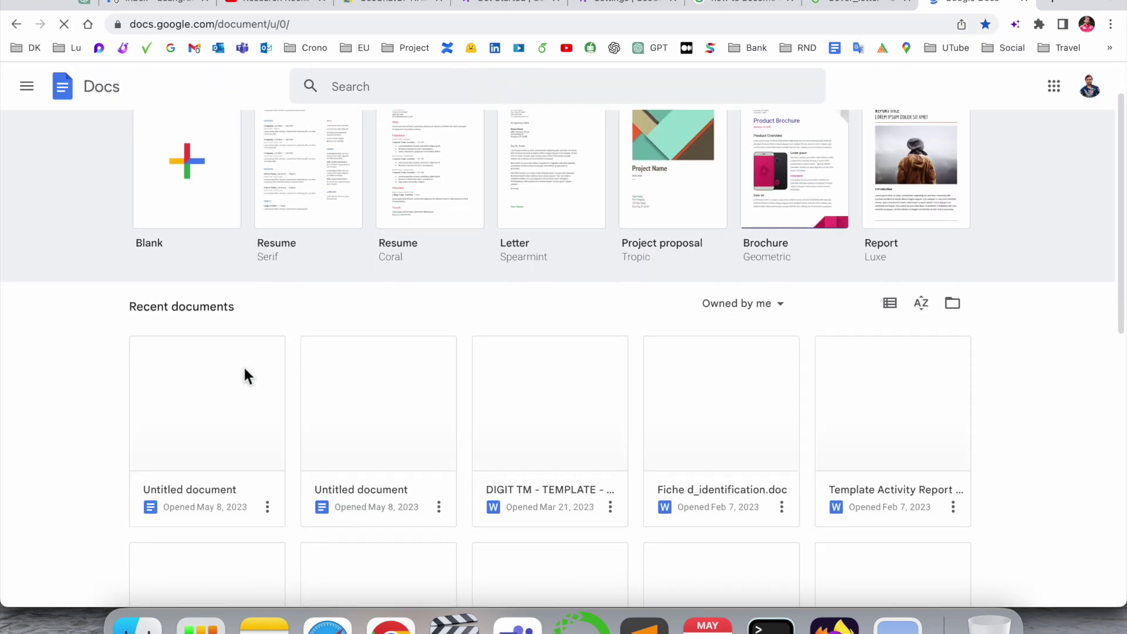
click(229, 413)
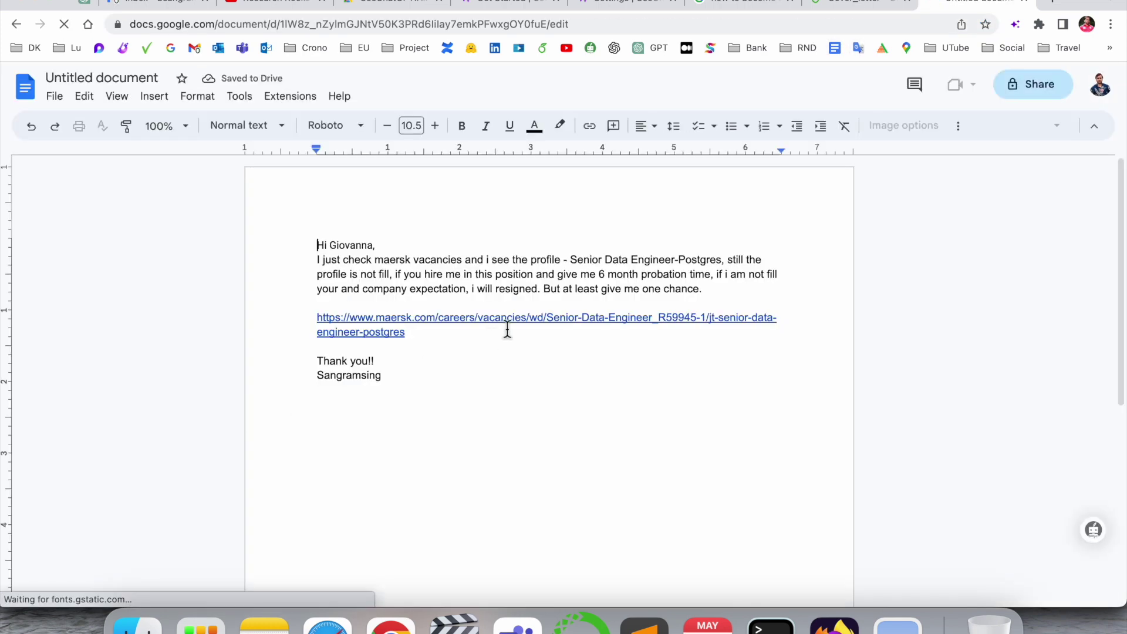
- Select the letter's main body paragraph and generate a formal rewrite with Cmd+J in UseChatGPT.AI
drag(727, 291, 315, 265)
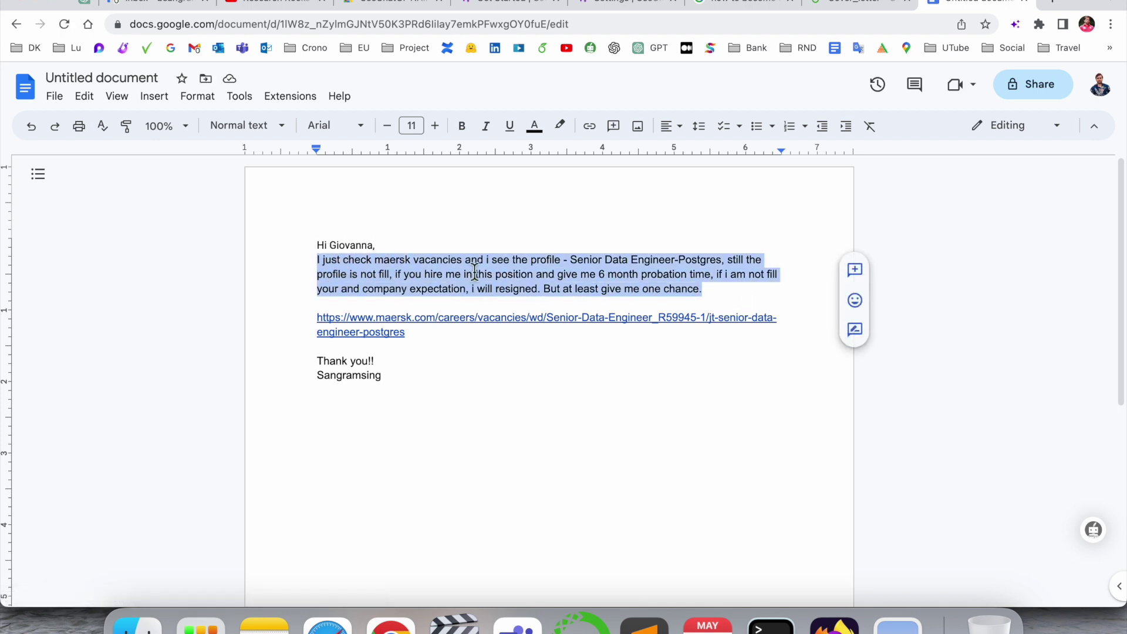
key(super+j)
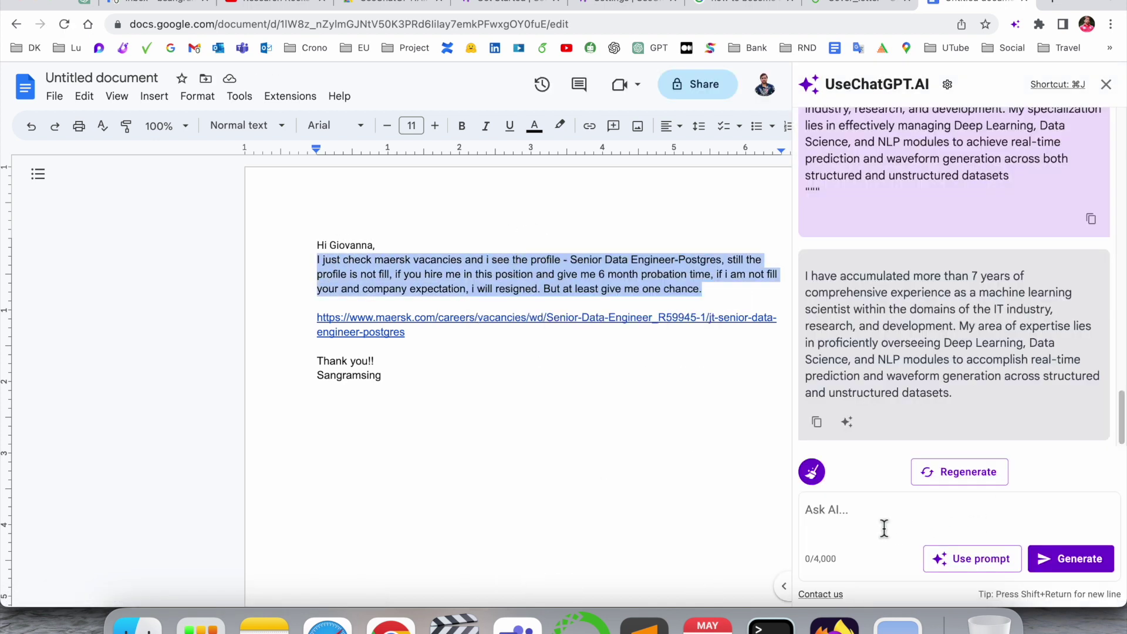
click(1079, 559)
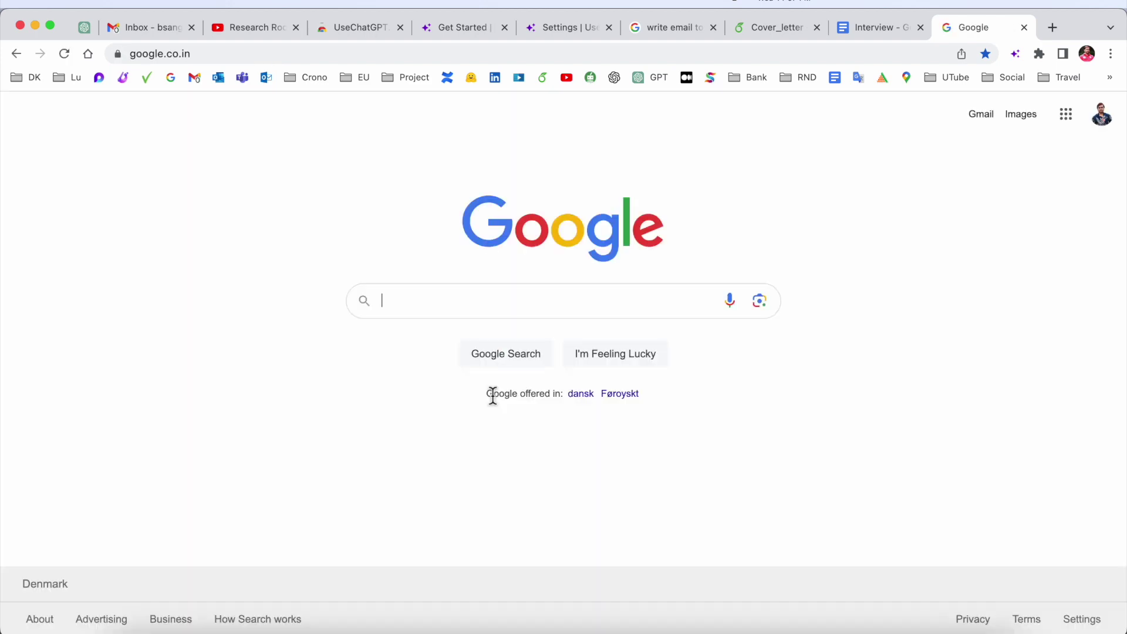
- Search Google for 'Unsupervised learning'
key(super+j)
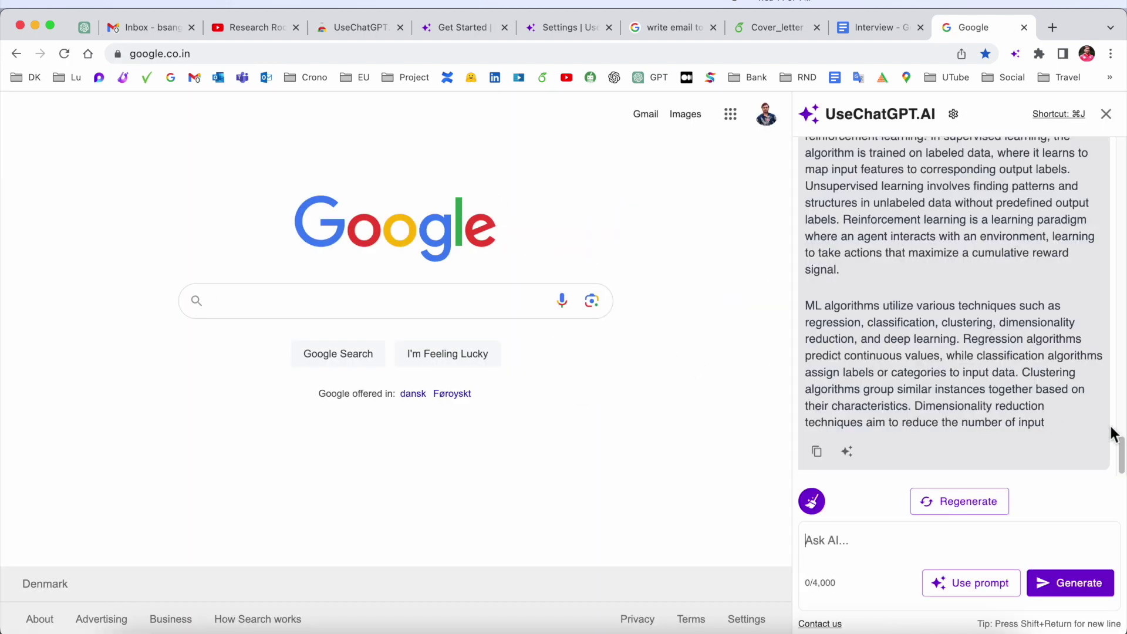
scroll(982, 352, up, 5)
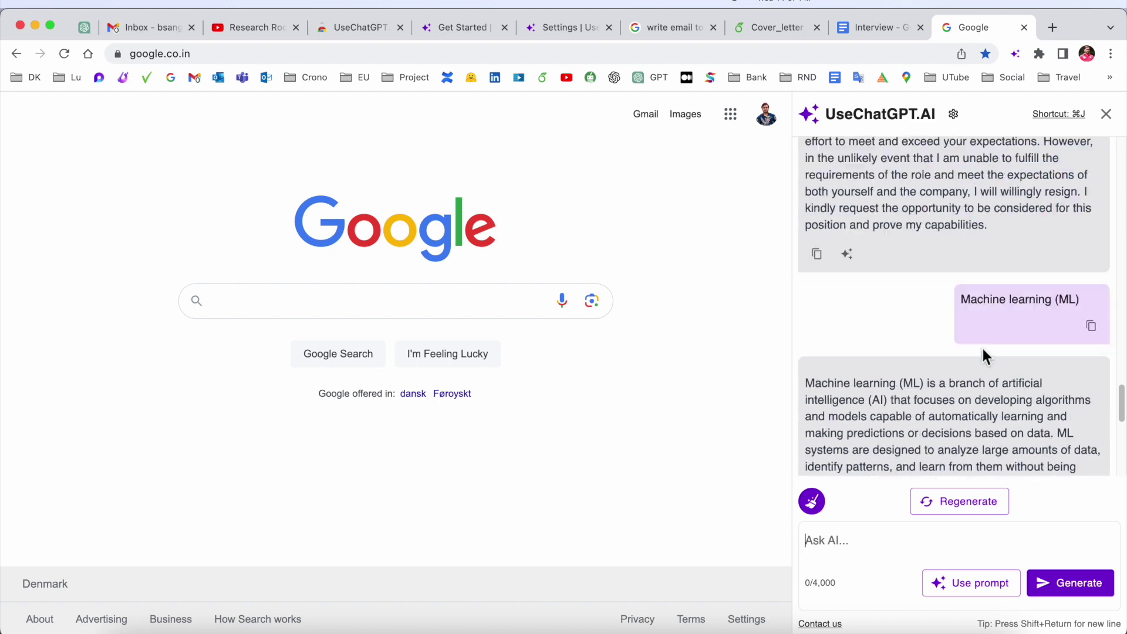
scroll(983, 379, down, 5)
click(898, 554)
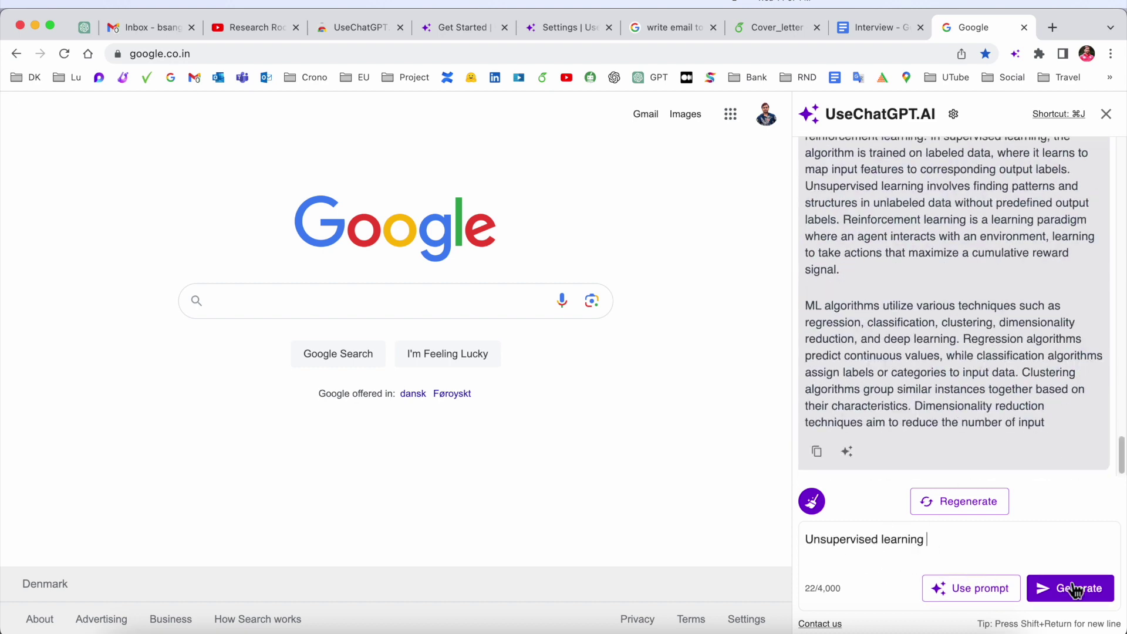
click(305, 301)
key(super+v)
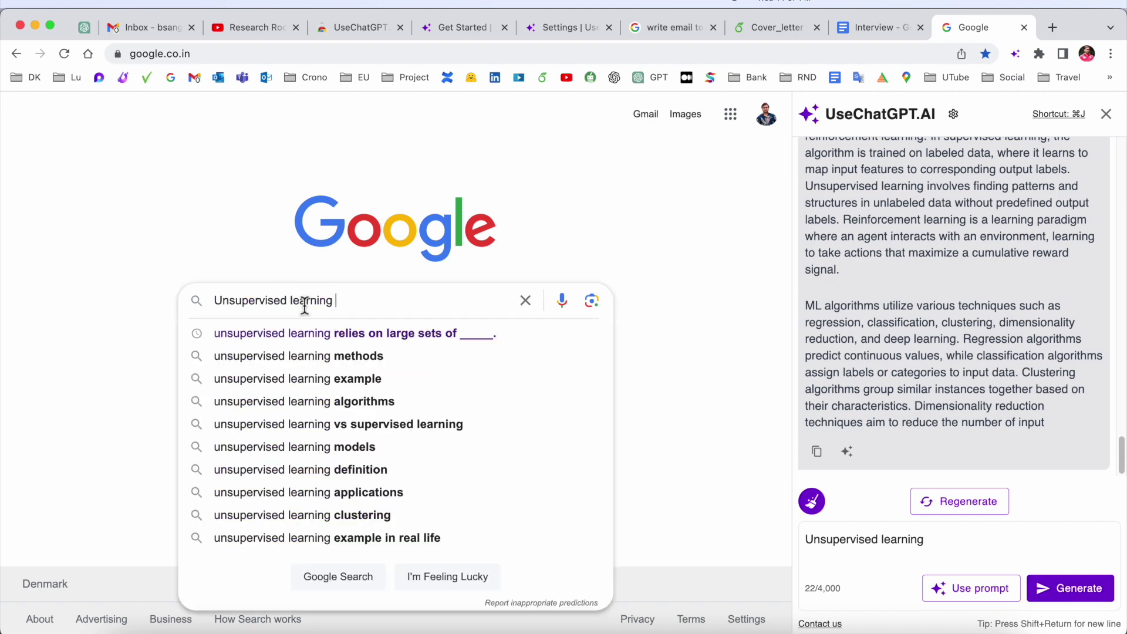
key(Return)
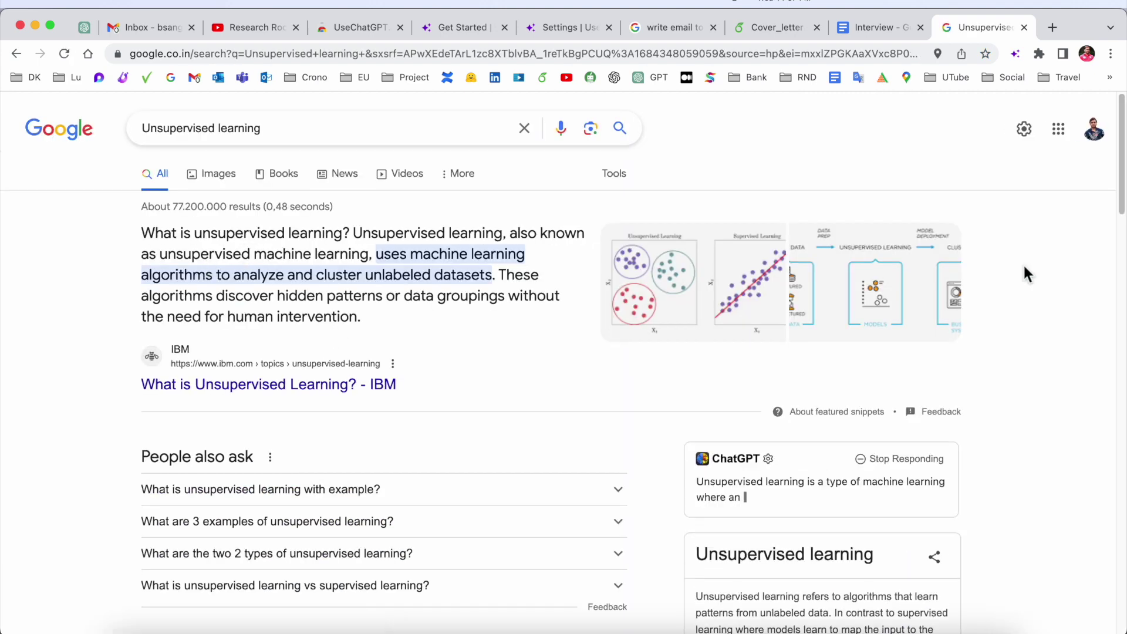
- Ask the AI sidebar about 'Unsupervised learning', retrying after the error
key(super+j)
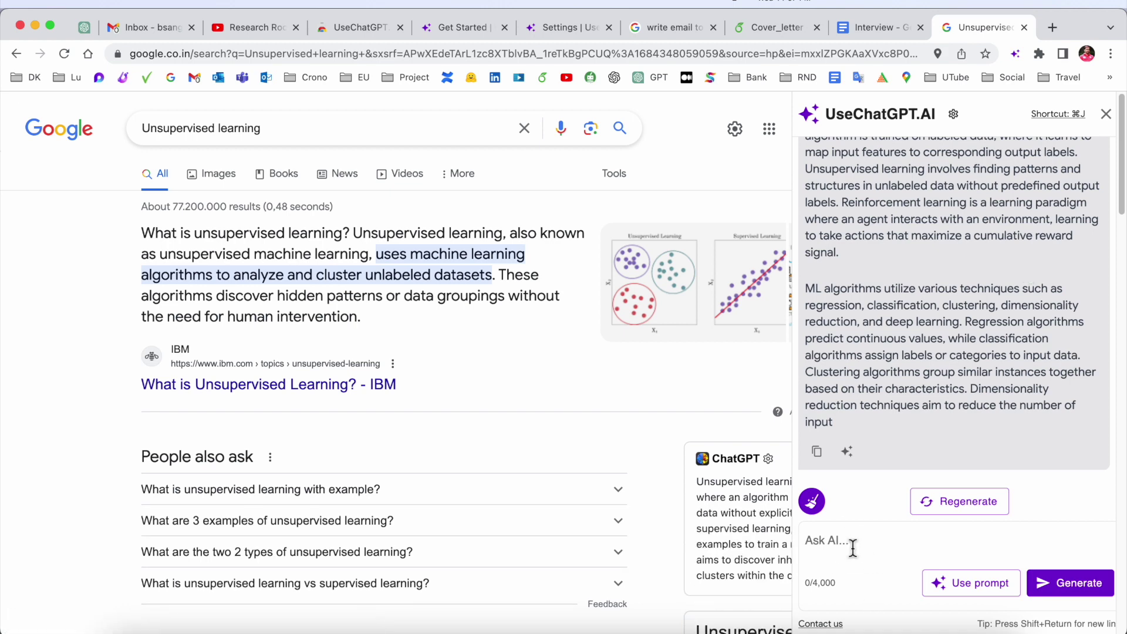
click(853, 548)
key(super+v)
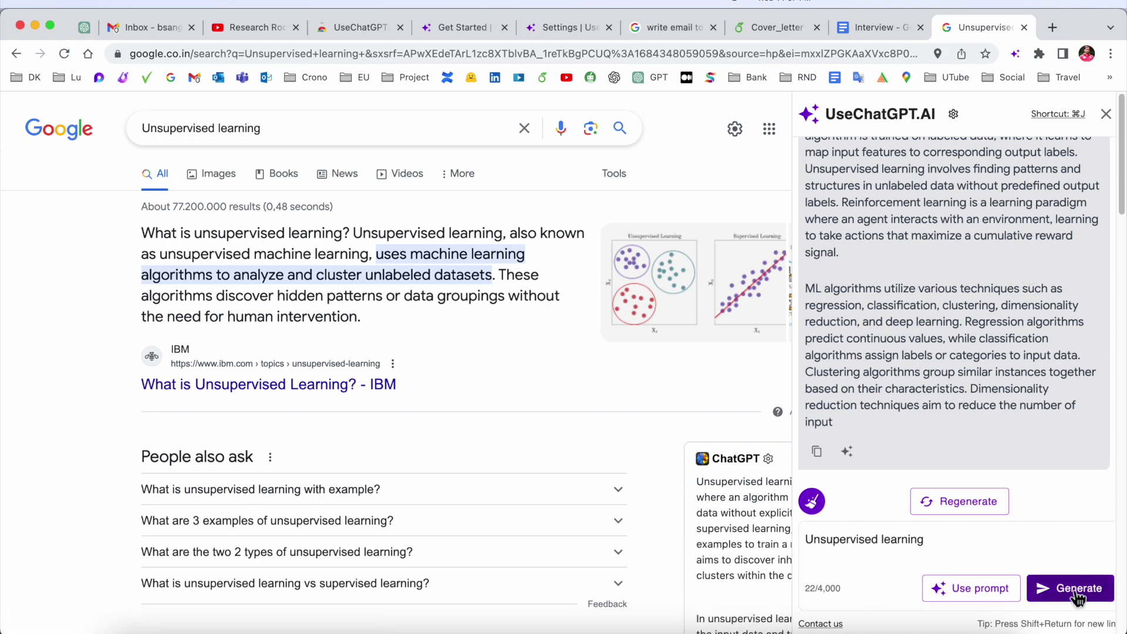
click(1077, 590)
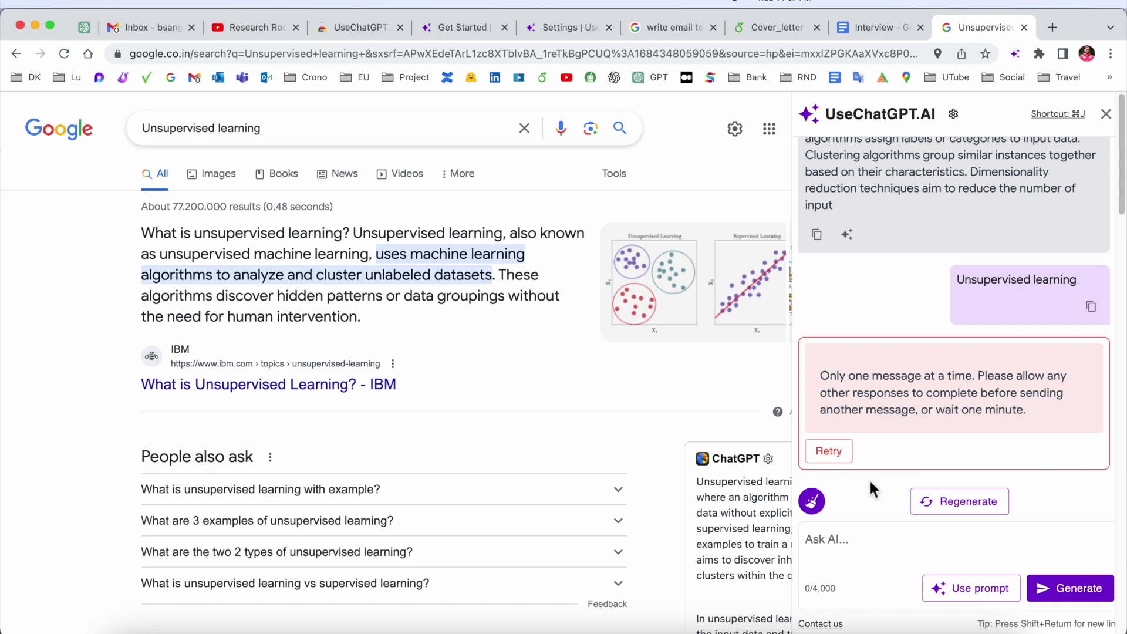
click(975, 500)
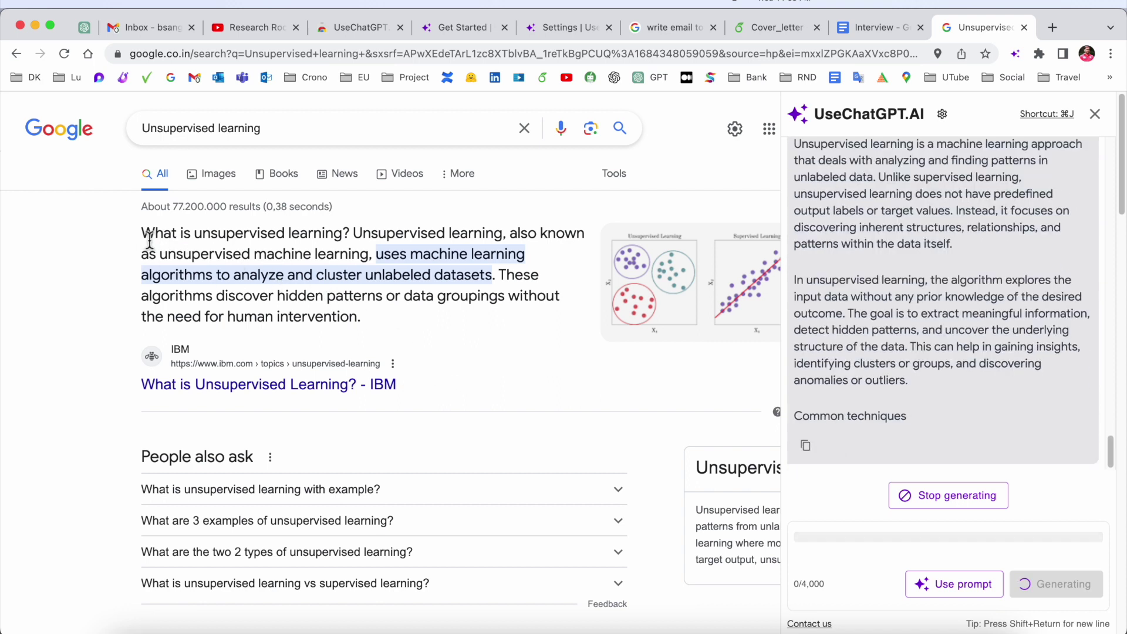
- Select the unsupervised learning snippet and scroll through the sidebar answer until it completes
drag(144, 235, 382, 311)
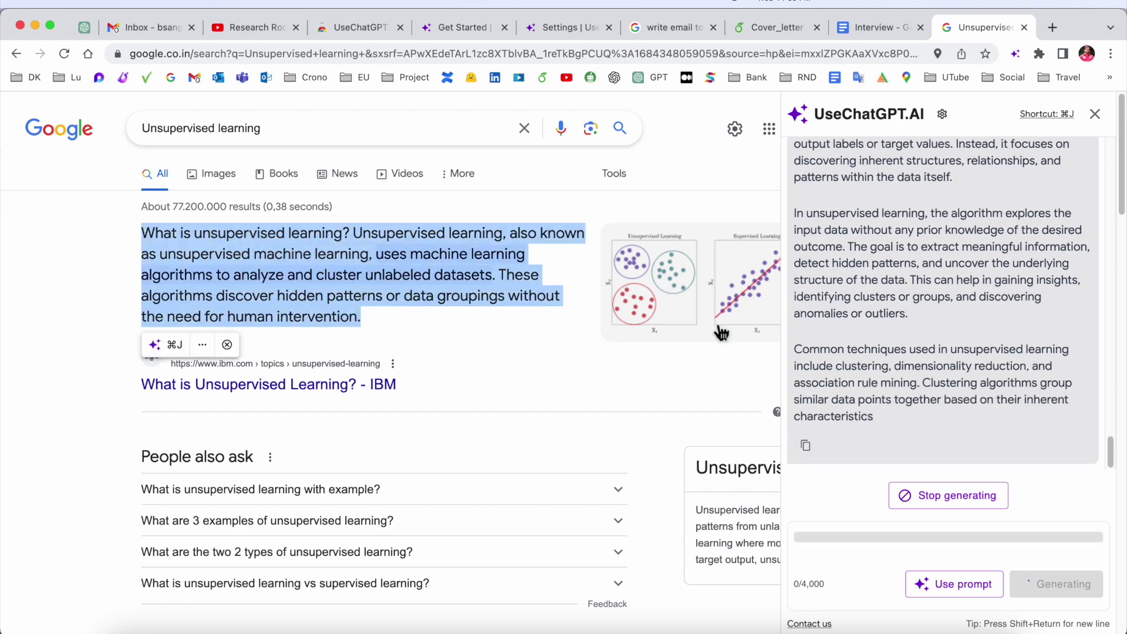
scroll(951, 312, up, 3)
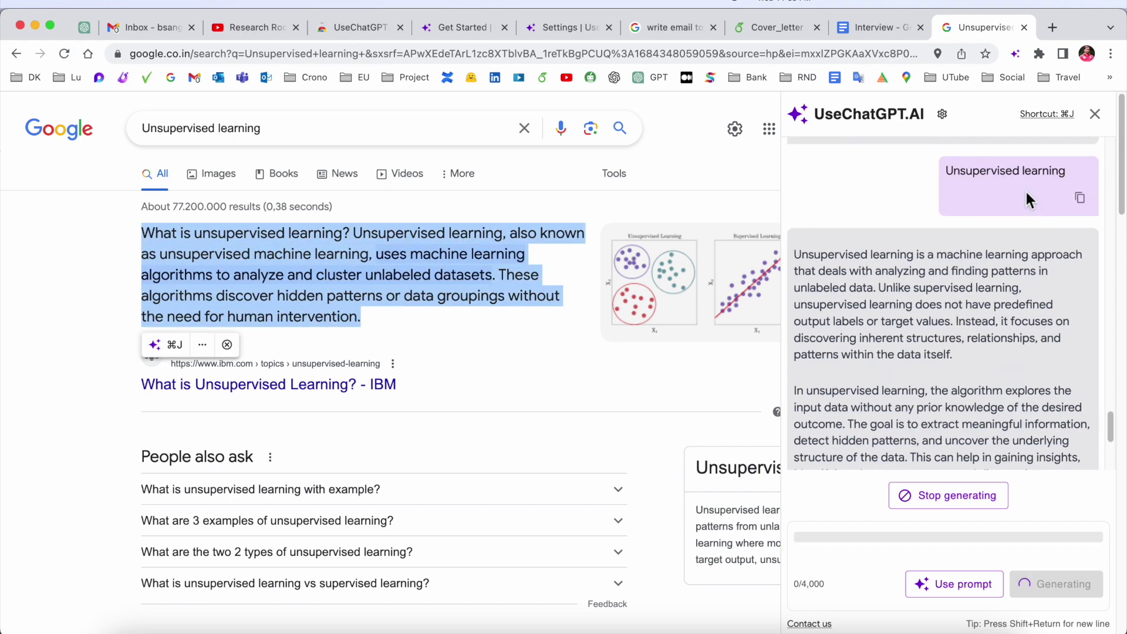
scroll(999, 246, down, 5)
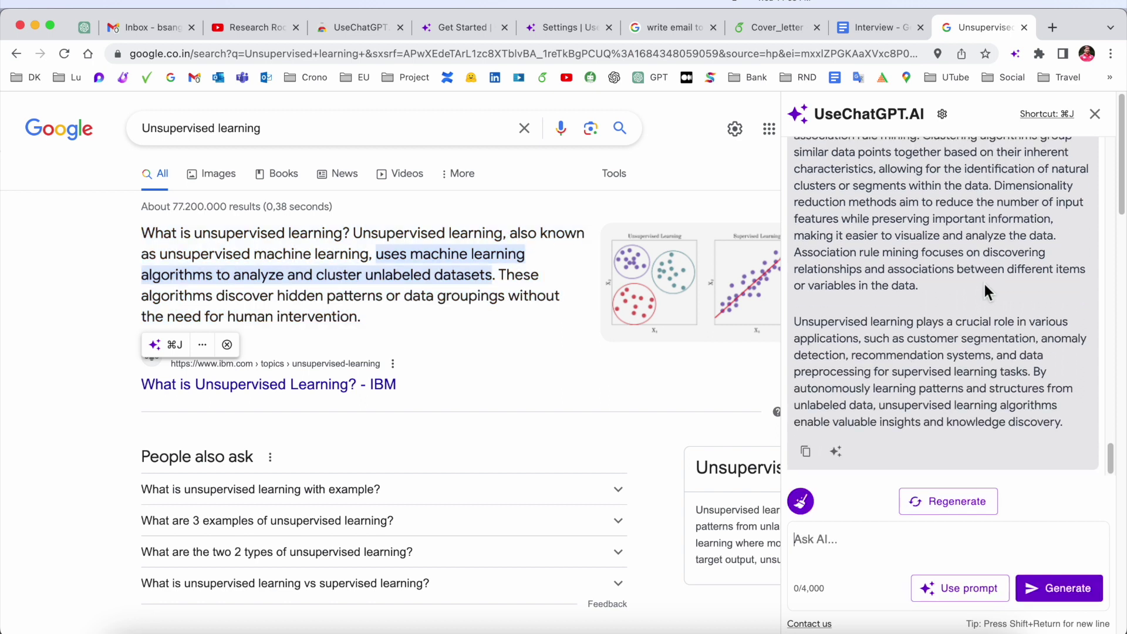
scroll(984, 281, up, 8)
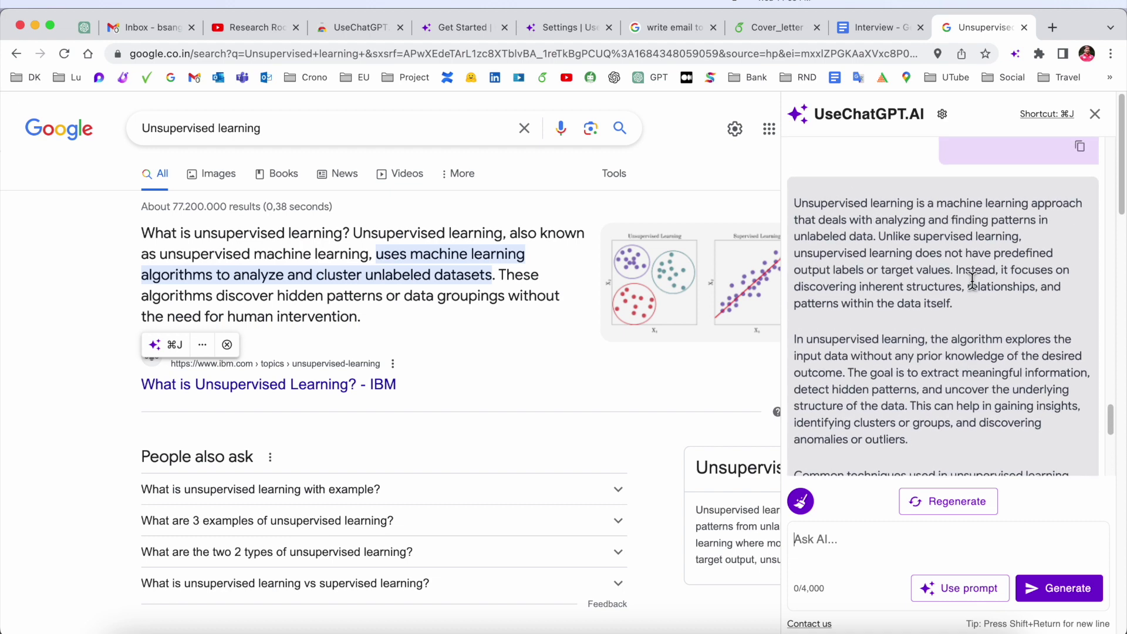
scroll(963, 289, down, 5)
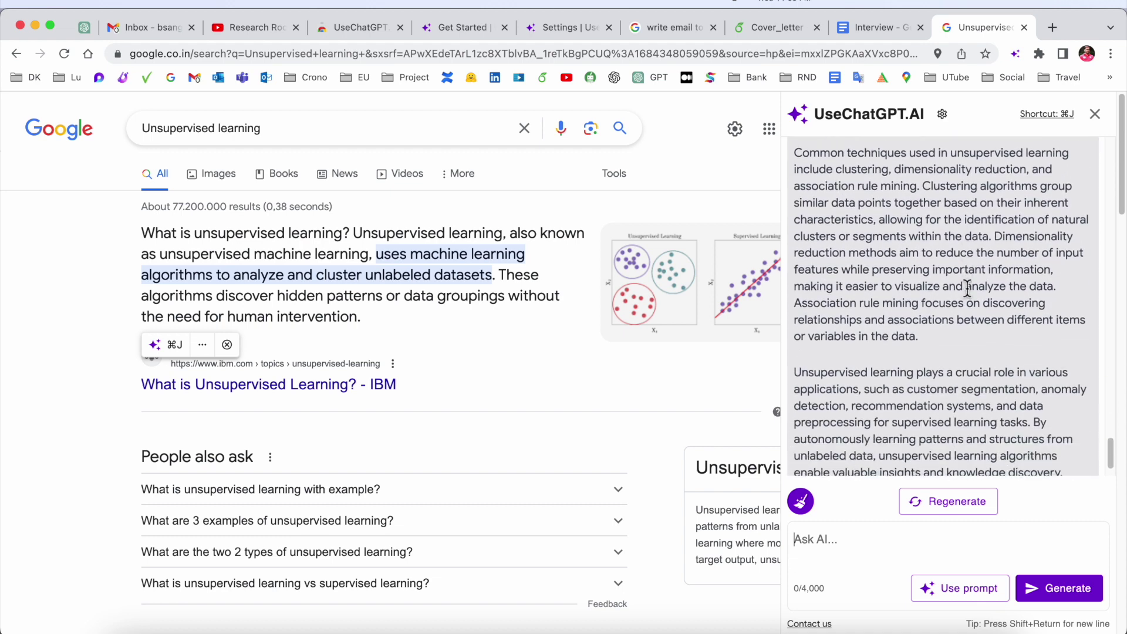
scroll(952, 276, up, 4)
scroll(922, 270, up, 2)
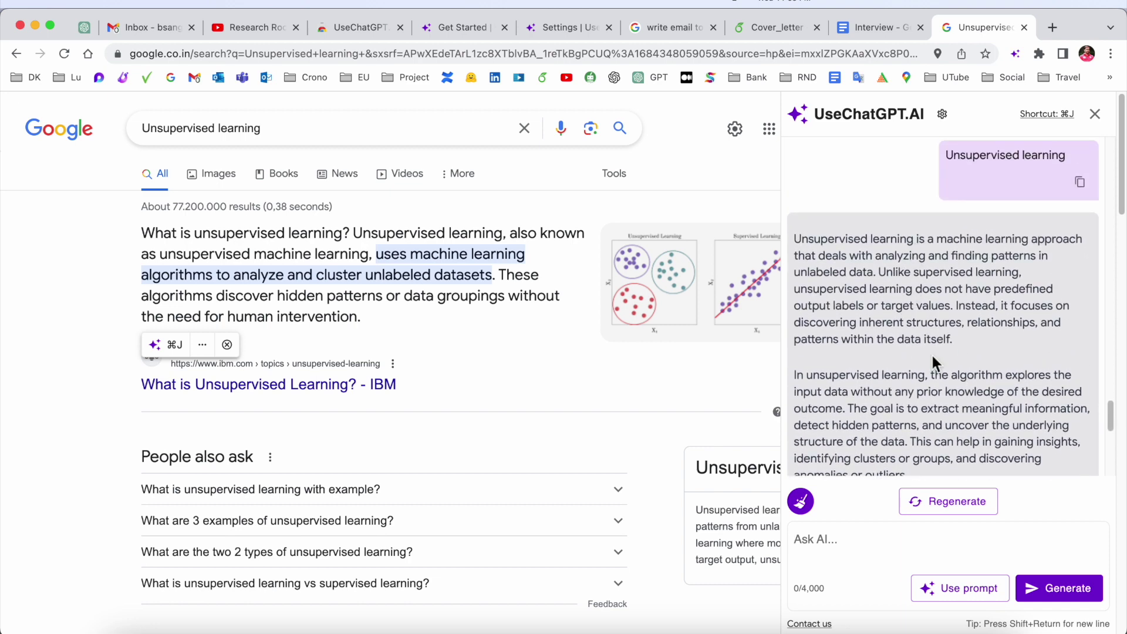
scroll(931, 353, down, 10)
- Select 'machine learning algorithms' in the snippet and start a new Ask AI question
scroll(920, 373, up, 2)
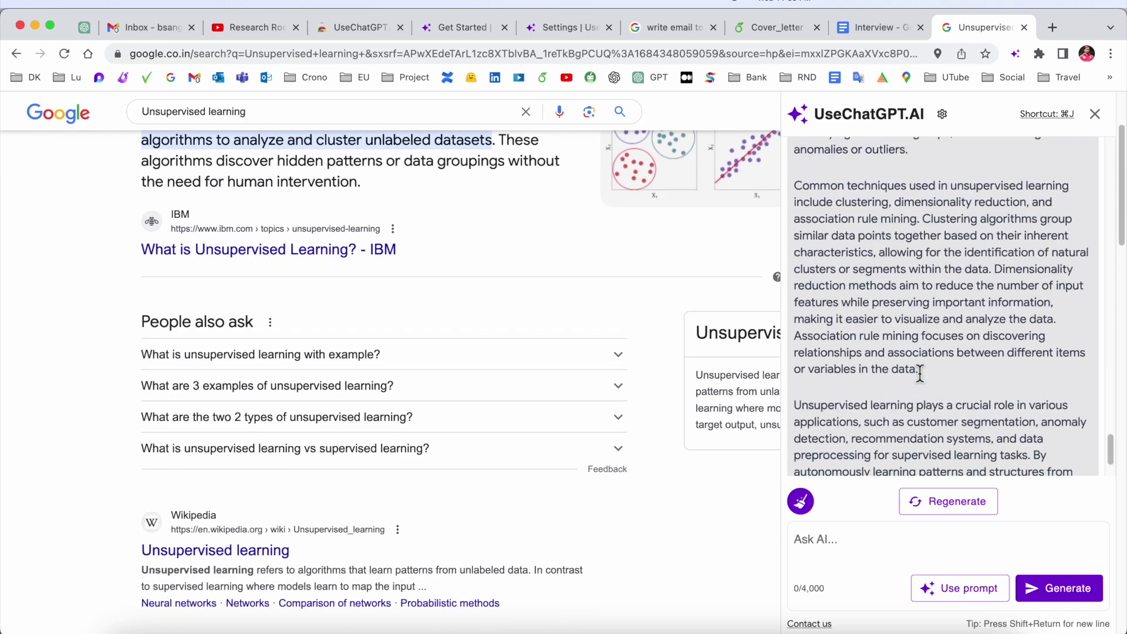
scroll(920, 373, up, 5)
scroll(398, 370, up, 3)
drag(410, 254, 213, 275)
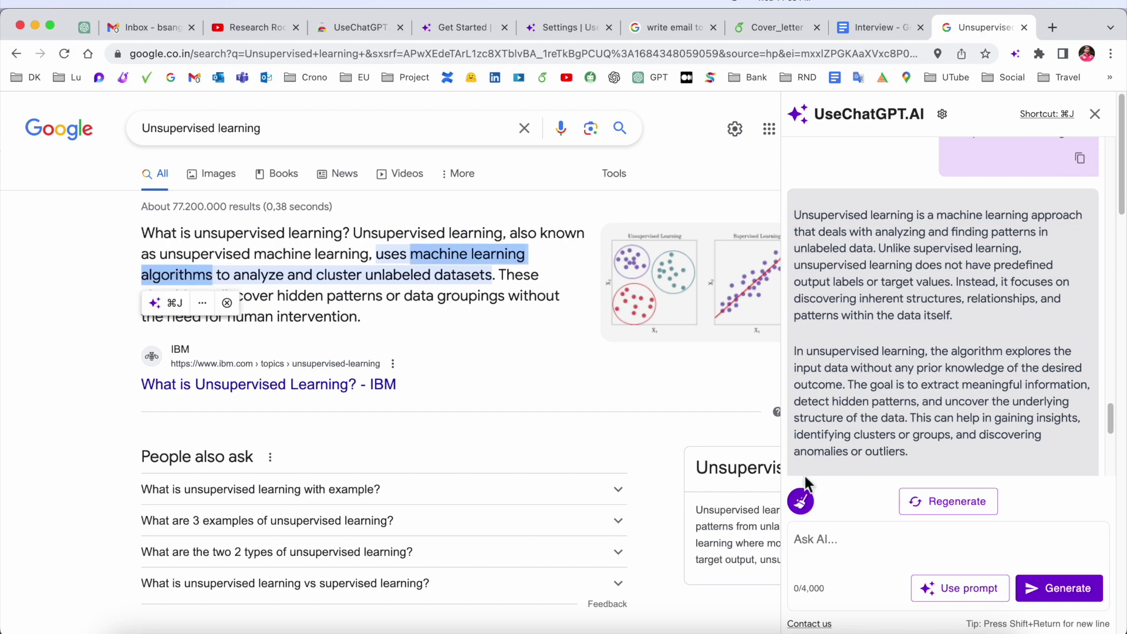
click(860, 553)
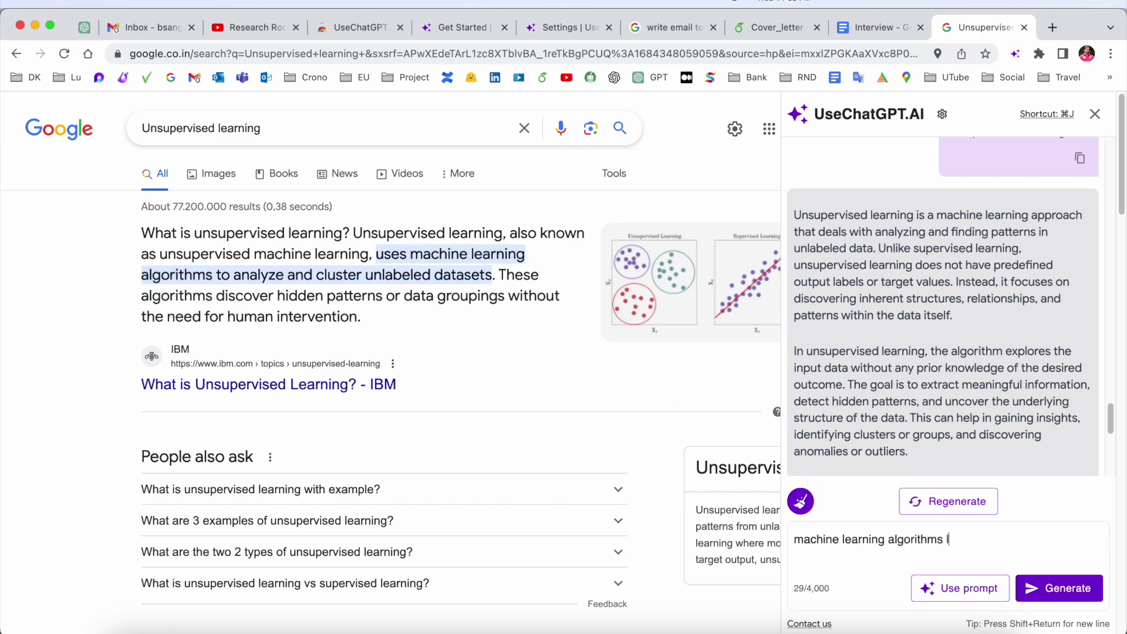
- Send 'machine learning algorithms list' to the AI and paste it into Google's search box
key(Return)
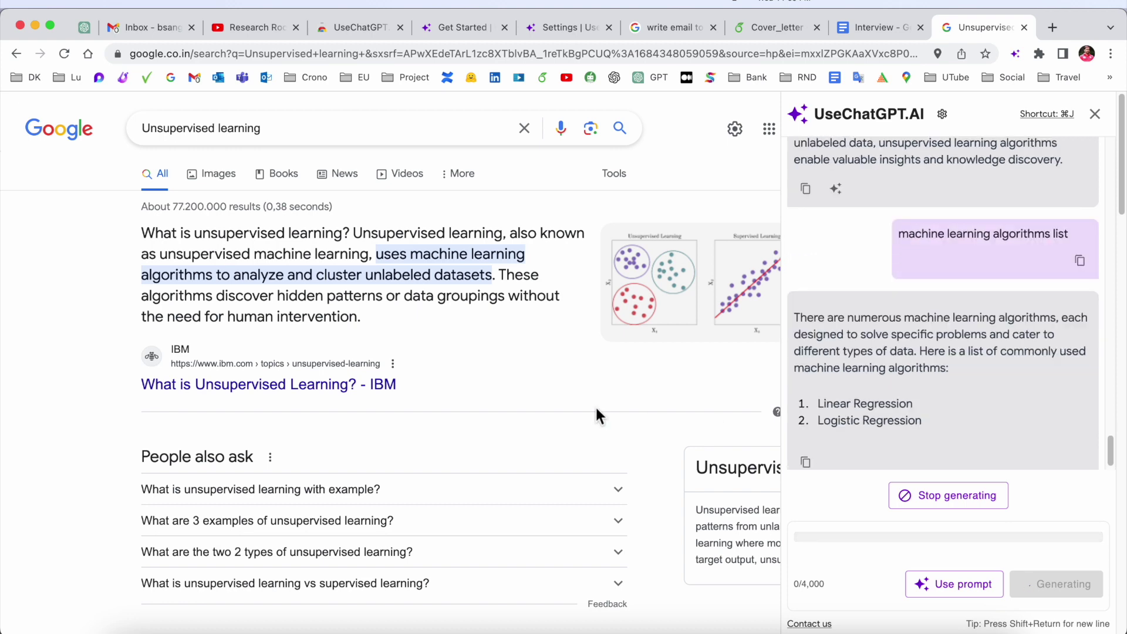
triple_click(295, 135)
text(machine learning algorithms list)
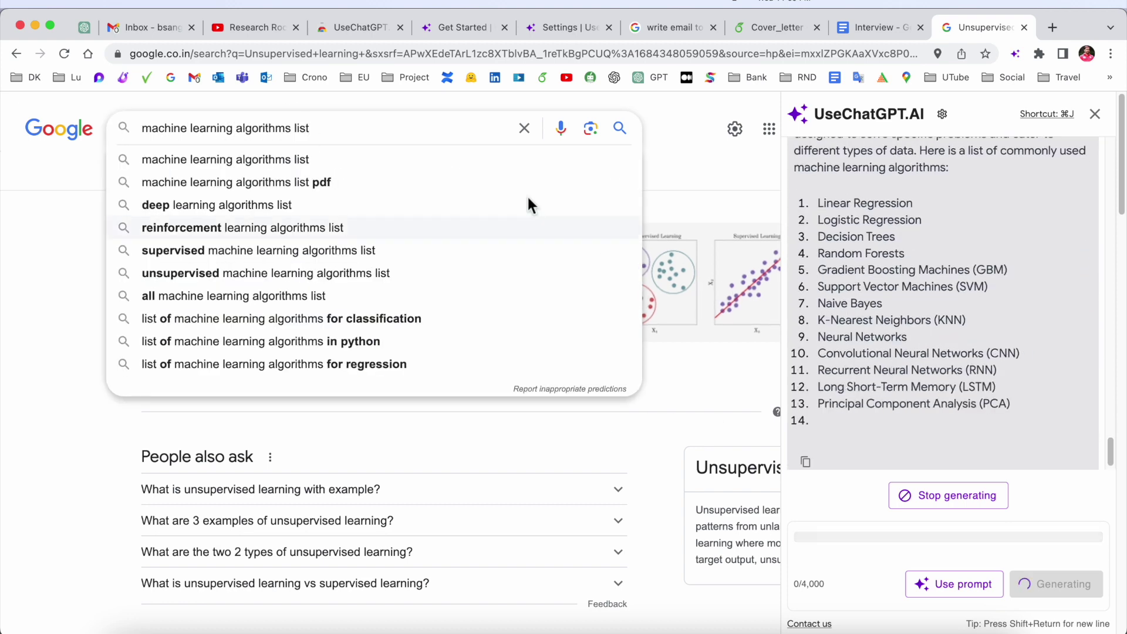
key(Escape)
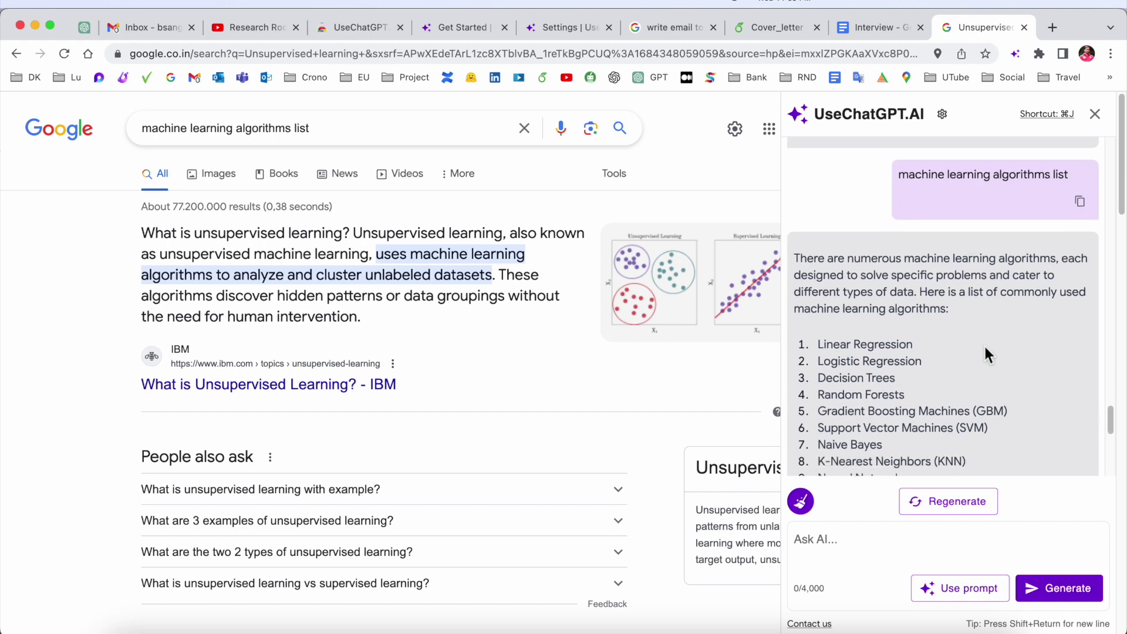
click(379, 138)
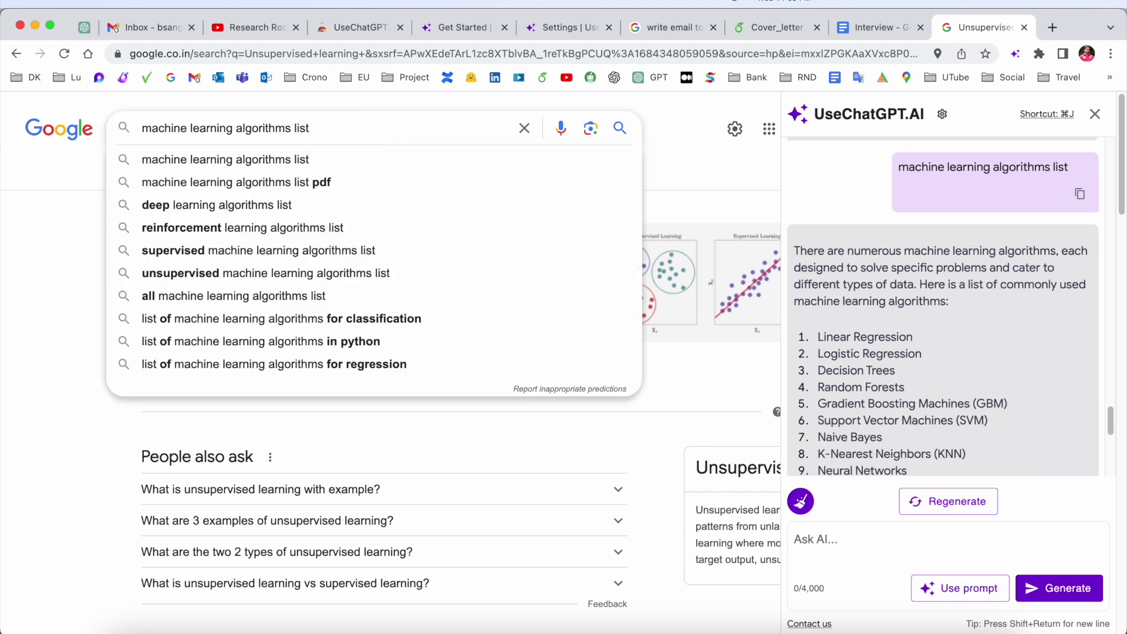
- Run the Google search for 'machine learning algorithms list'
key(Return)
scroll(358, 234, down, 5)
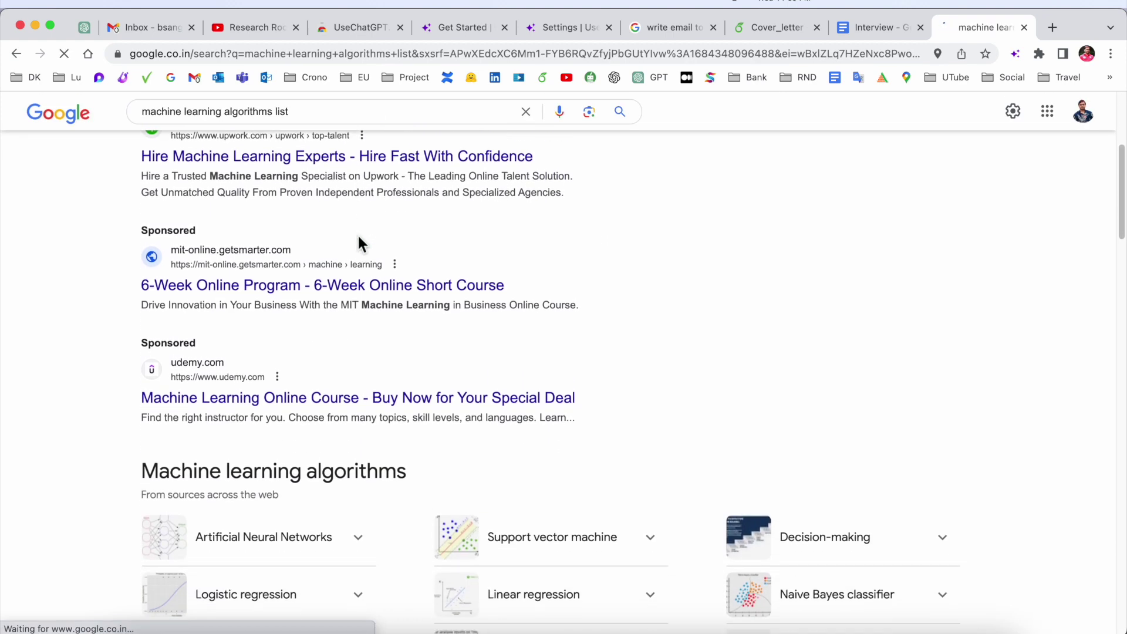
scroll(360, 244, down, 3)
scroll(365, 242, up, 10)
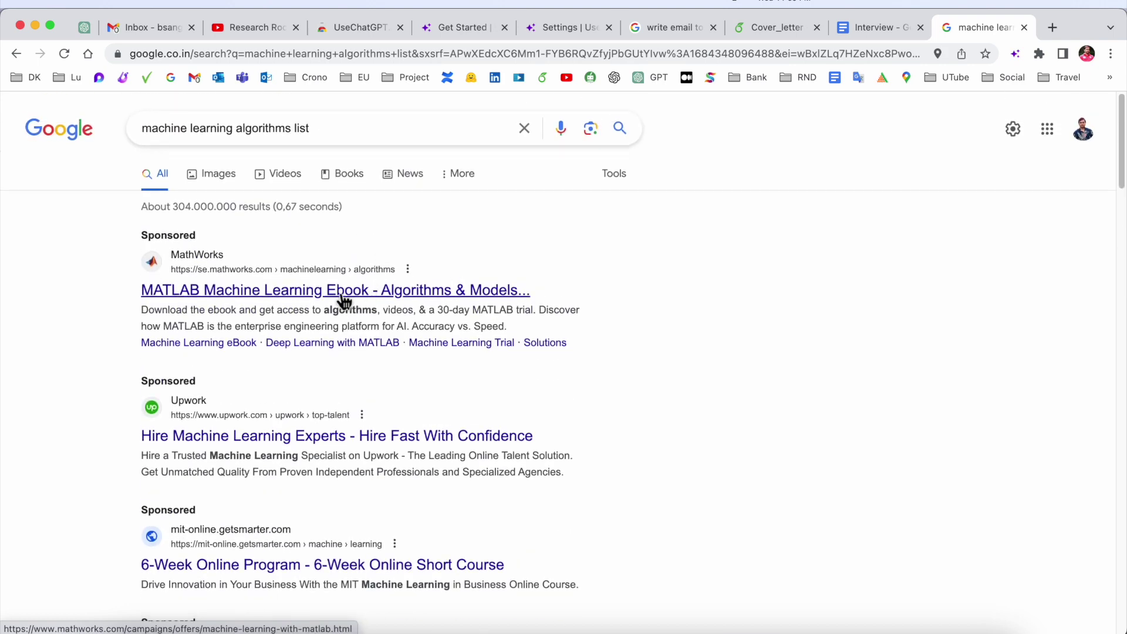
click(403, 135)
click(48, 345)
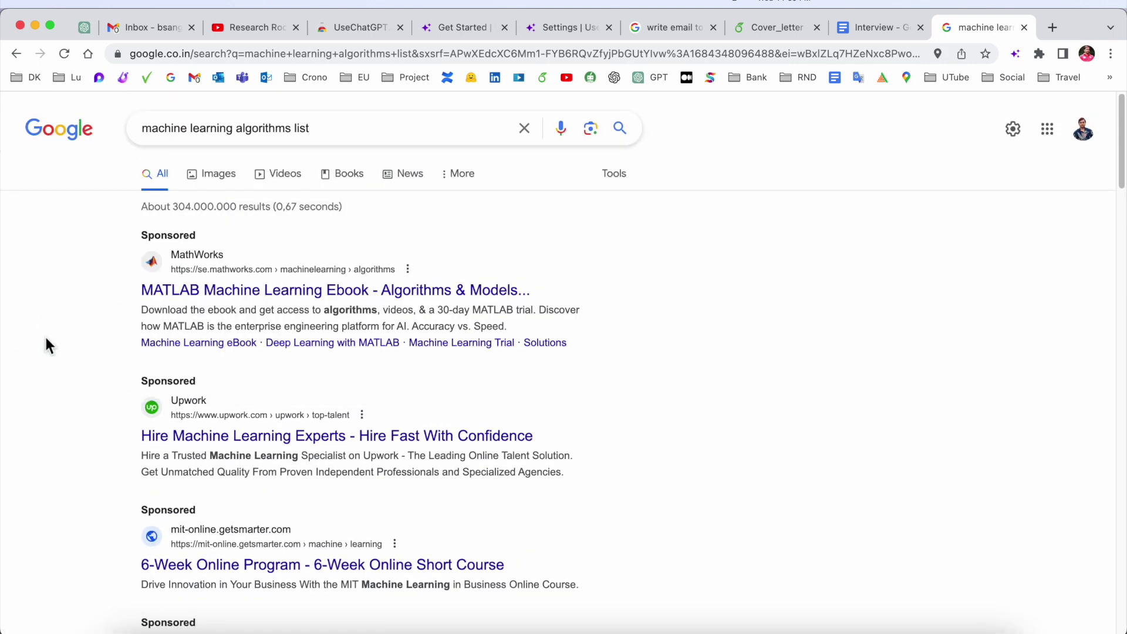
- Visit the Upwork ad, go back, and resubmit the algorithms list search
click(216, 447)
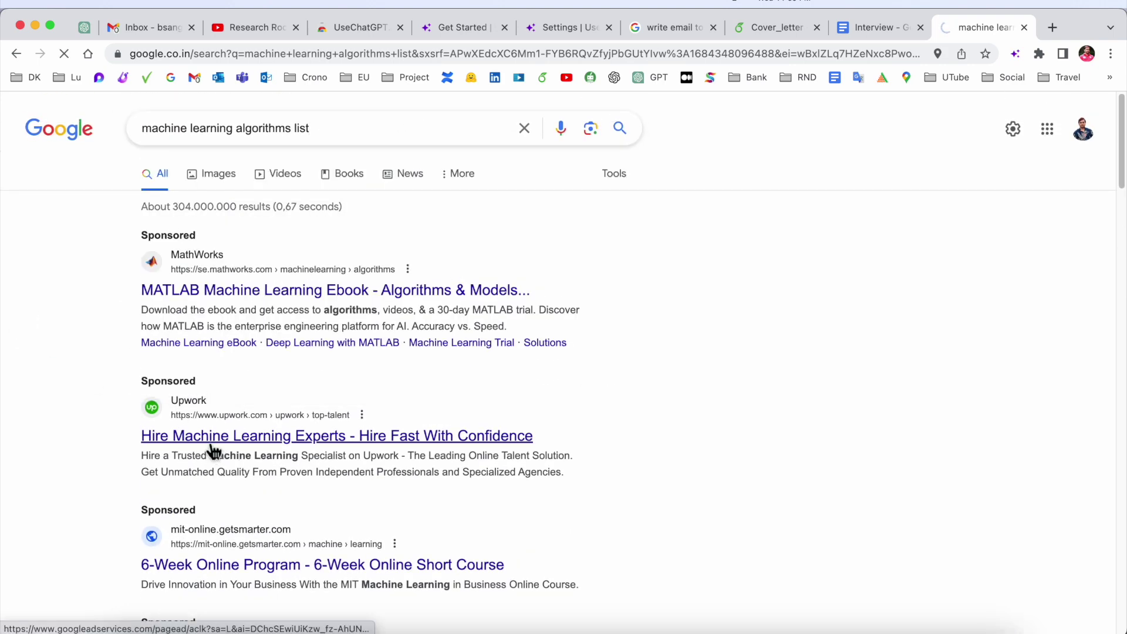
scroll(662, 438, down, 5)
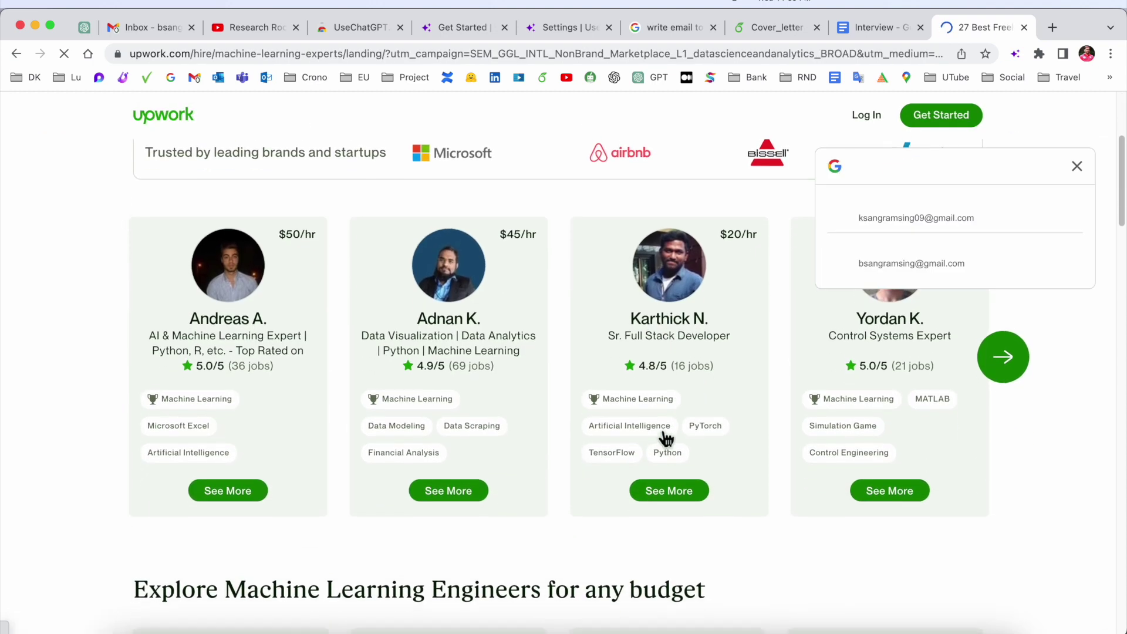
scroll(667, 438, up, 5)
click(16, 54)
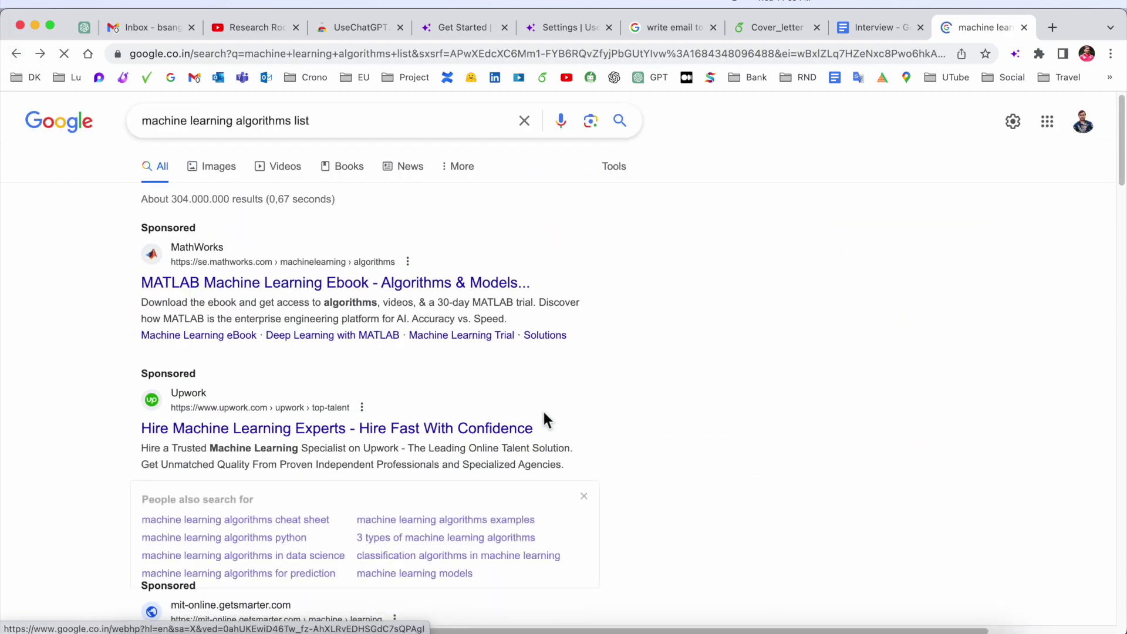
click(406, 130)
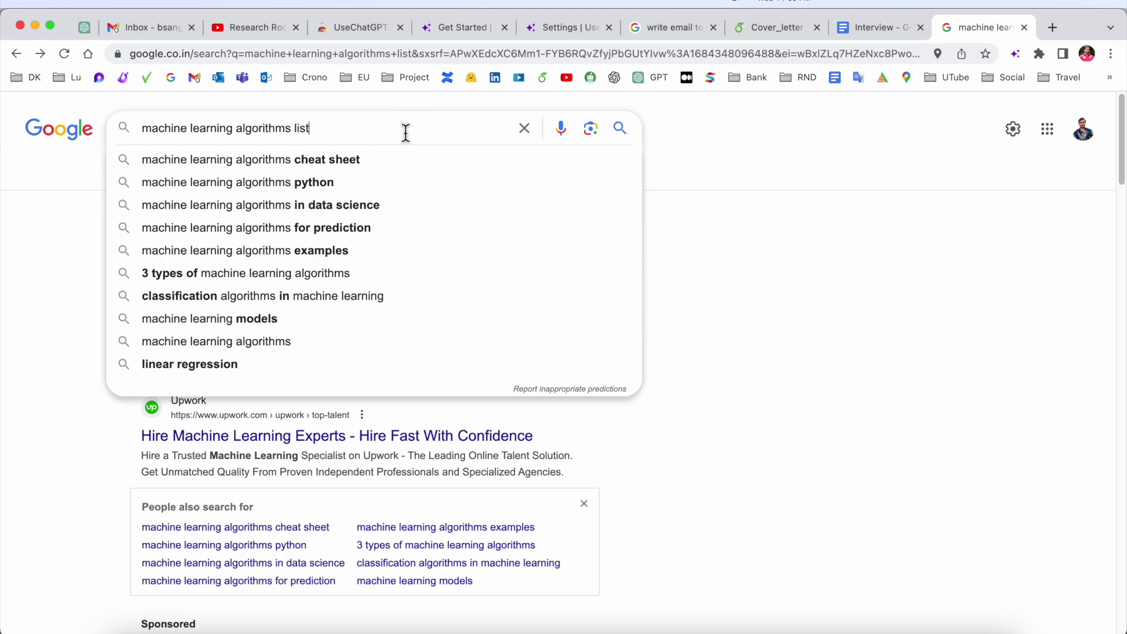
key(Return)
- Show 15 more entries in the algorithms panel and expand Artificial Neural Networks
scroll(499, 194, down, 5)
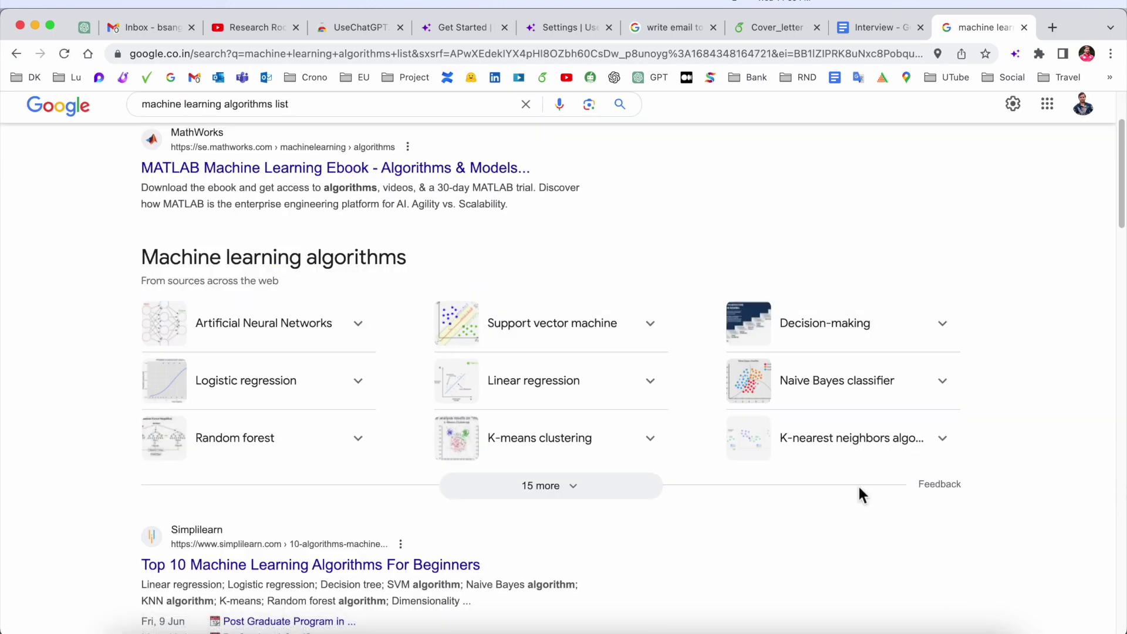
click(595, 495)
scroll(593, 495, down, 7)
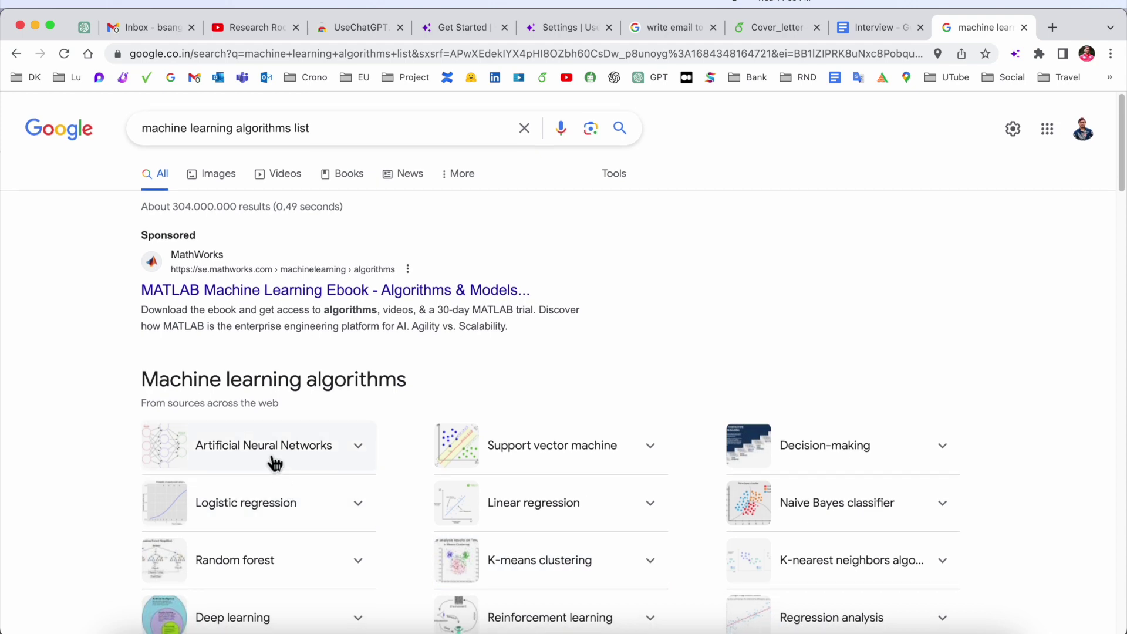
click(274, 463)
- Search Google for 'artificial neural network' from the panel entry
scroll(271, 458, down, 3)
click(239, 346)
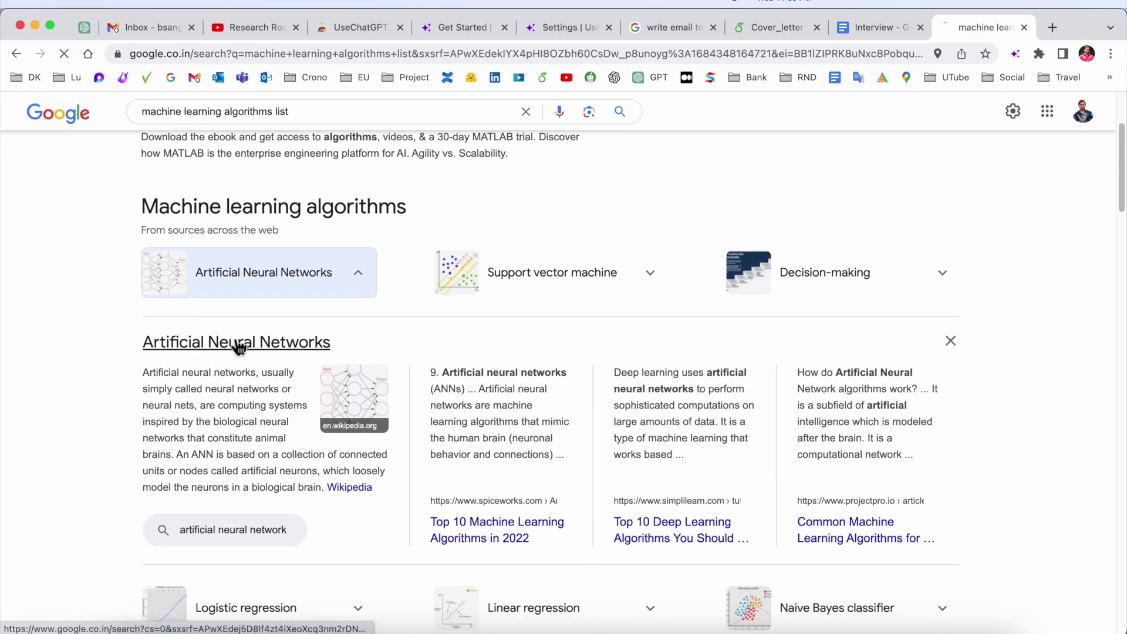
double_click(231, 135)
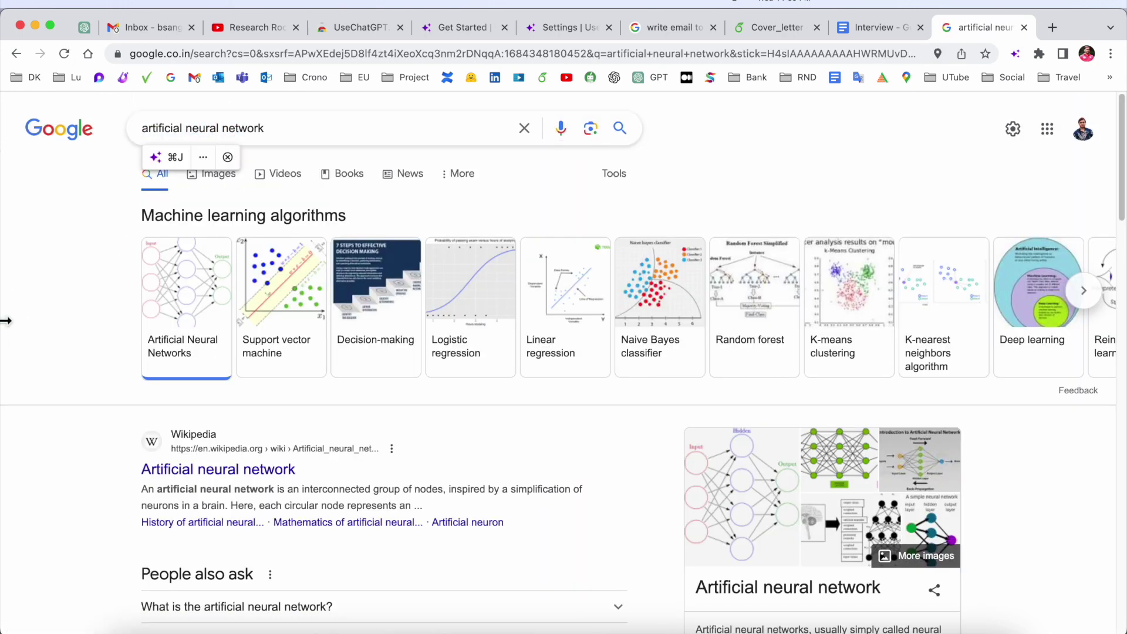
- Ask the UseChatGPT.AI chat panel about 'artificial neural network'
key(super+j)
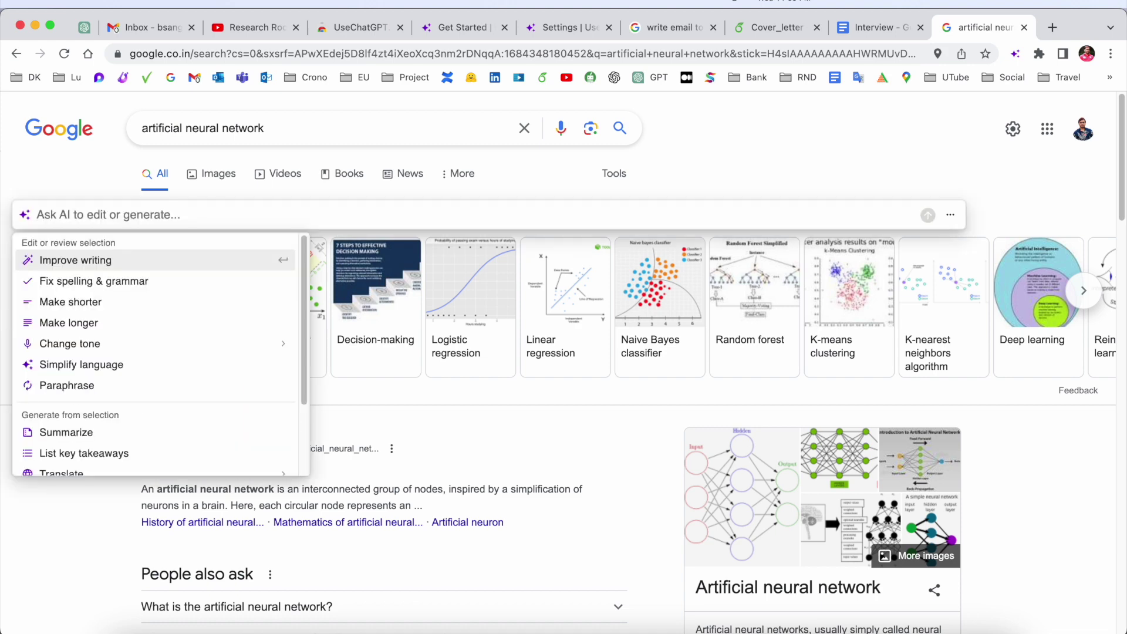
click(950, 142)
key(super+j)
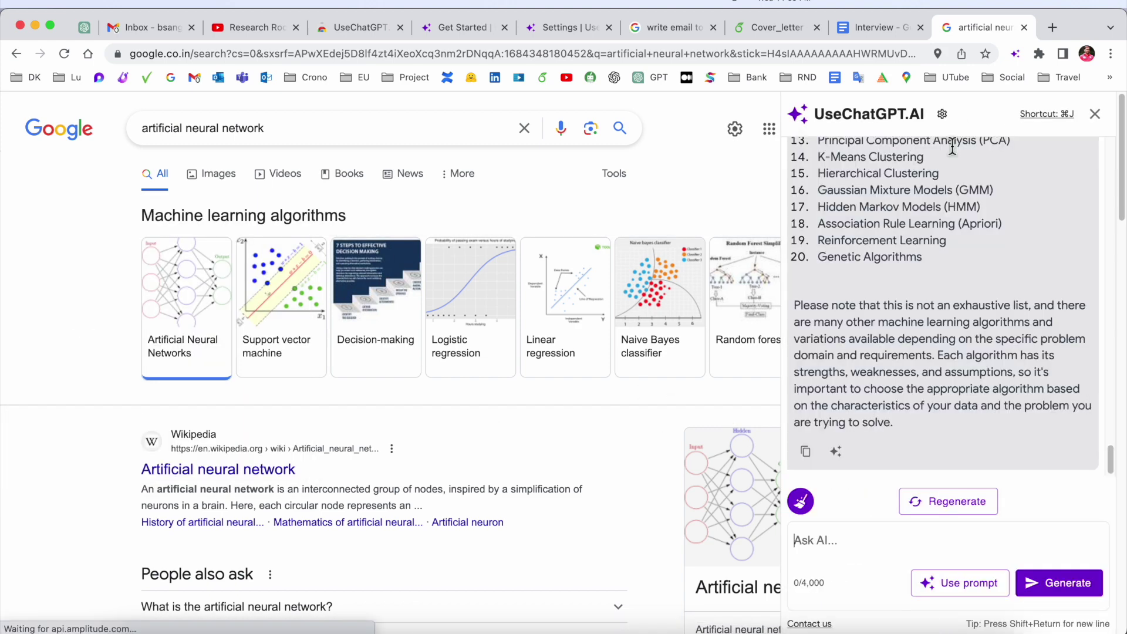
text(artificial neural network)
click(1045, 590)
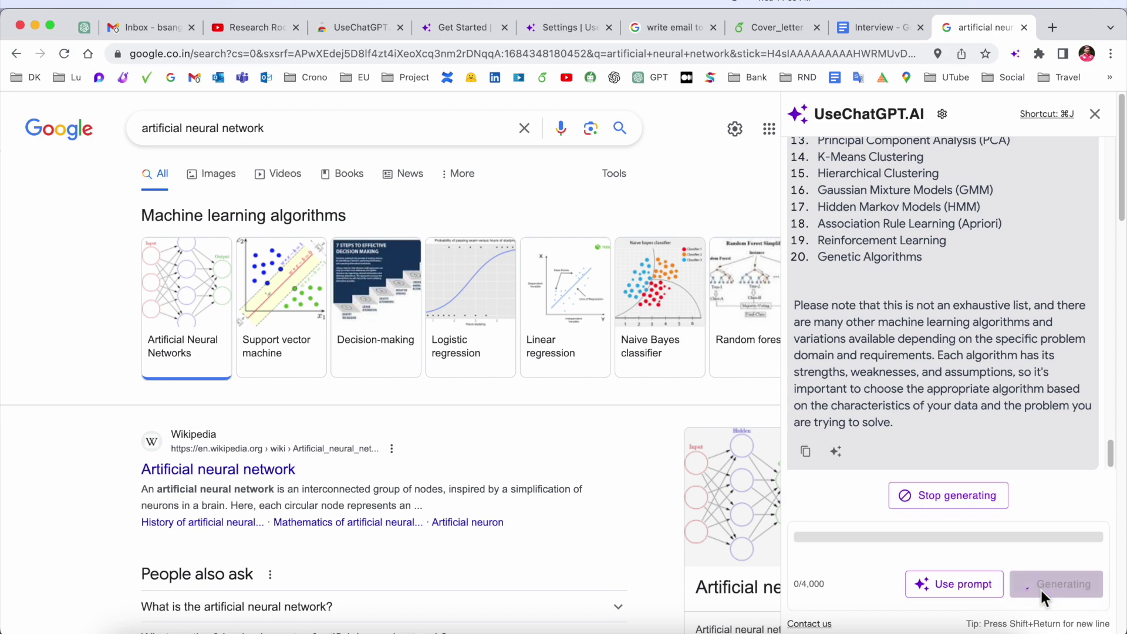